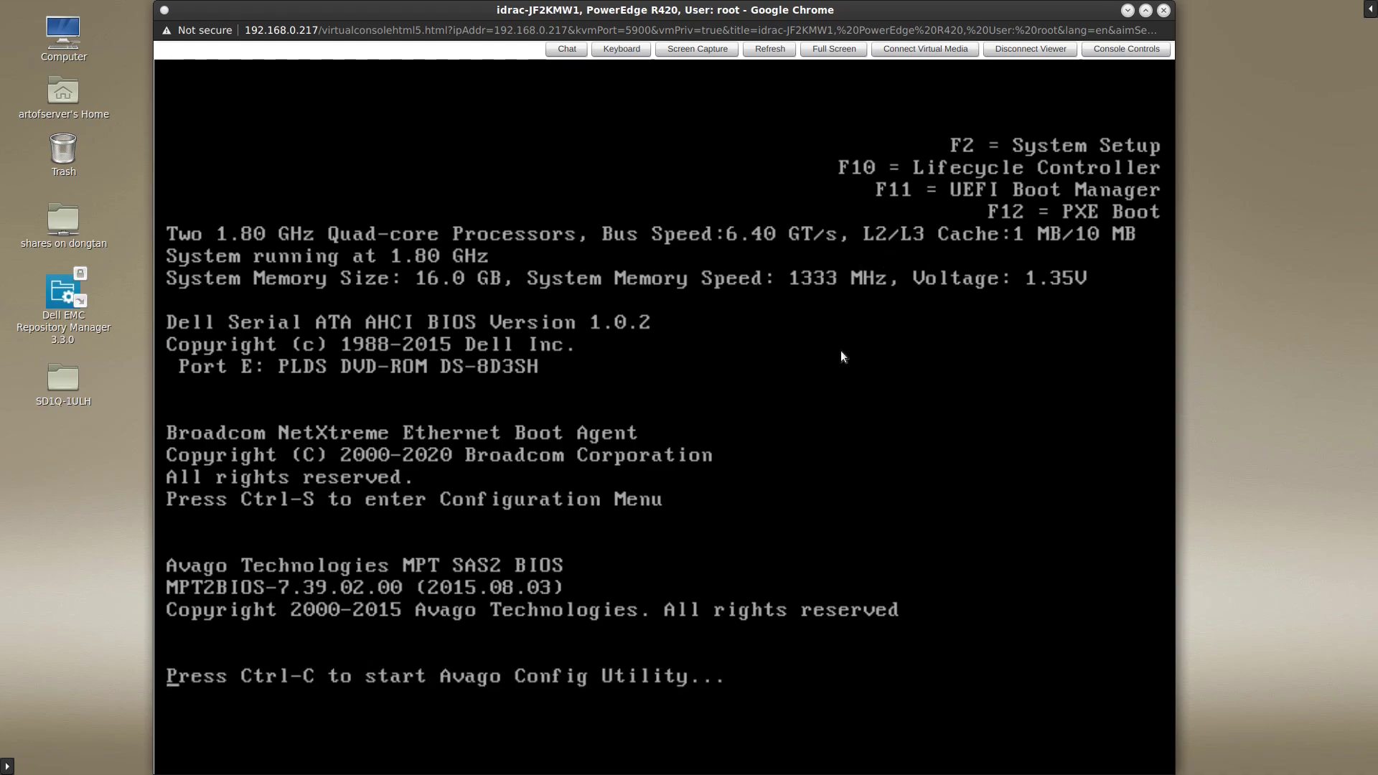
Step: Interrupt POST with Ctrl+C and wait for the R420 System Setup Main Menu
{"action": "key", "text": "ctrl+c"}
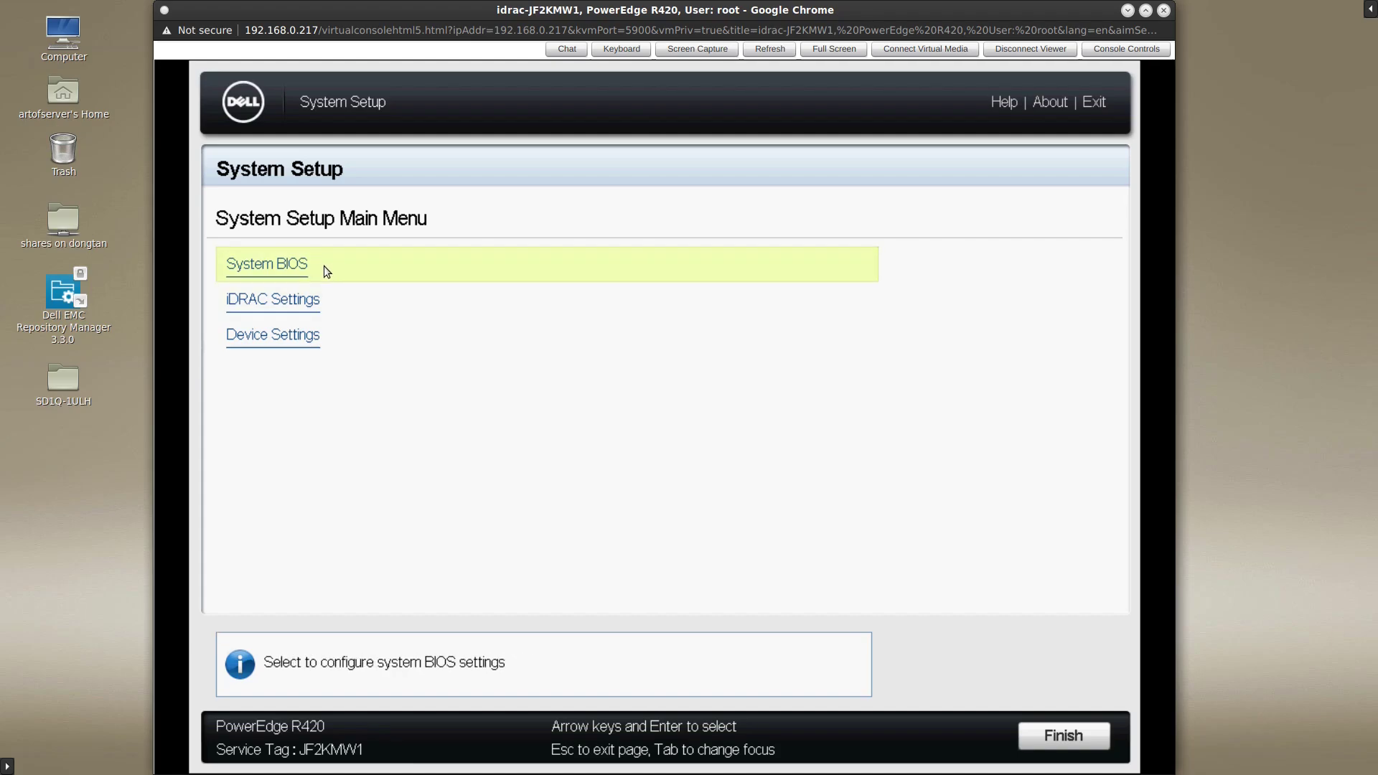
Step: Open System BIOS Boot Settings and review the options, with Boot Mode currently UEFI
{"action": "left_click", "coordinate": [269, 265]}
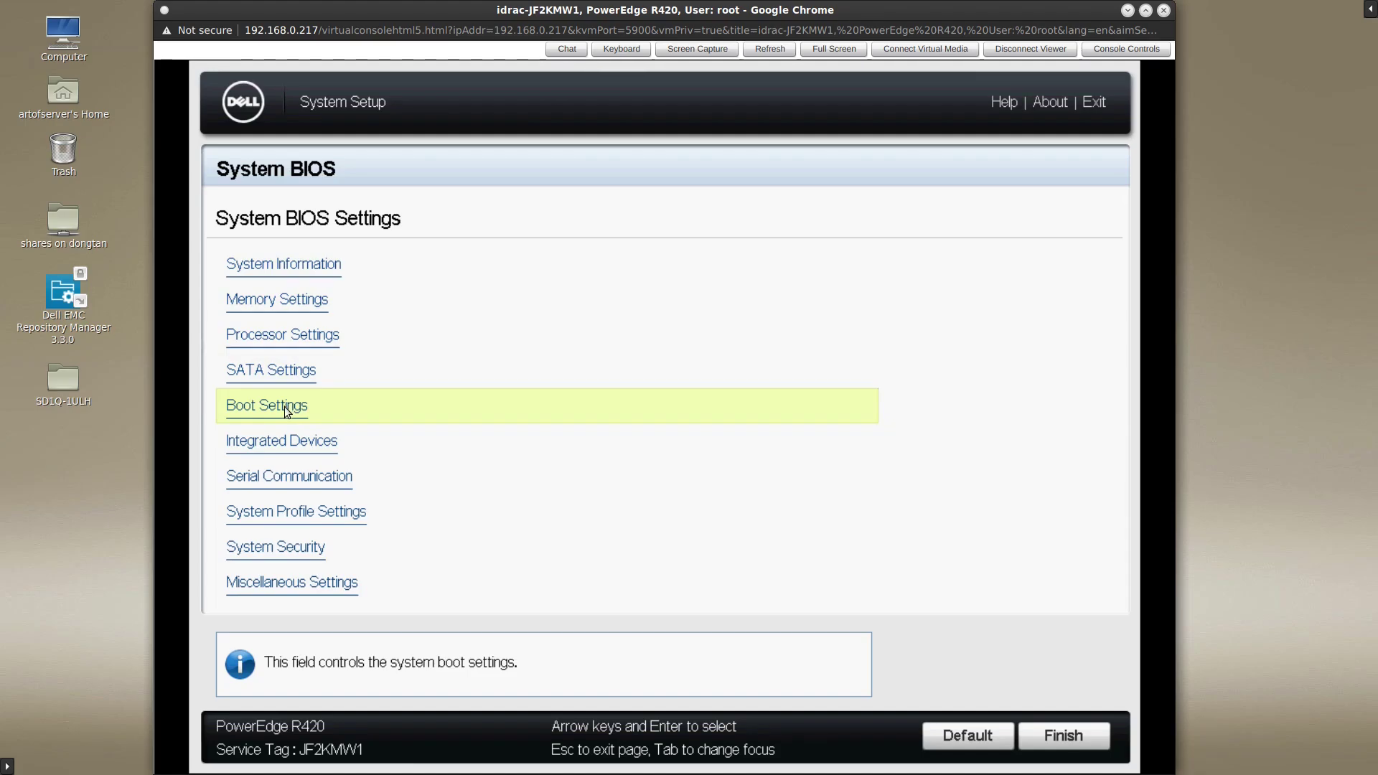
{"action": "left_click", "coordinate": [358, 406]}
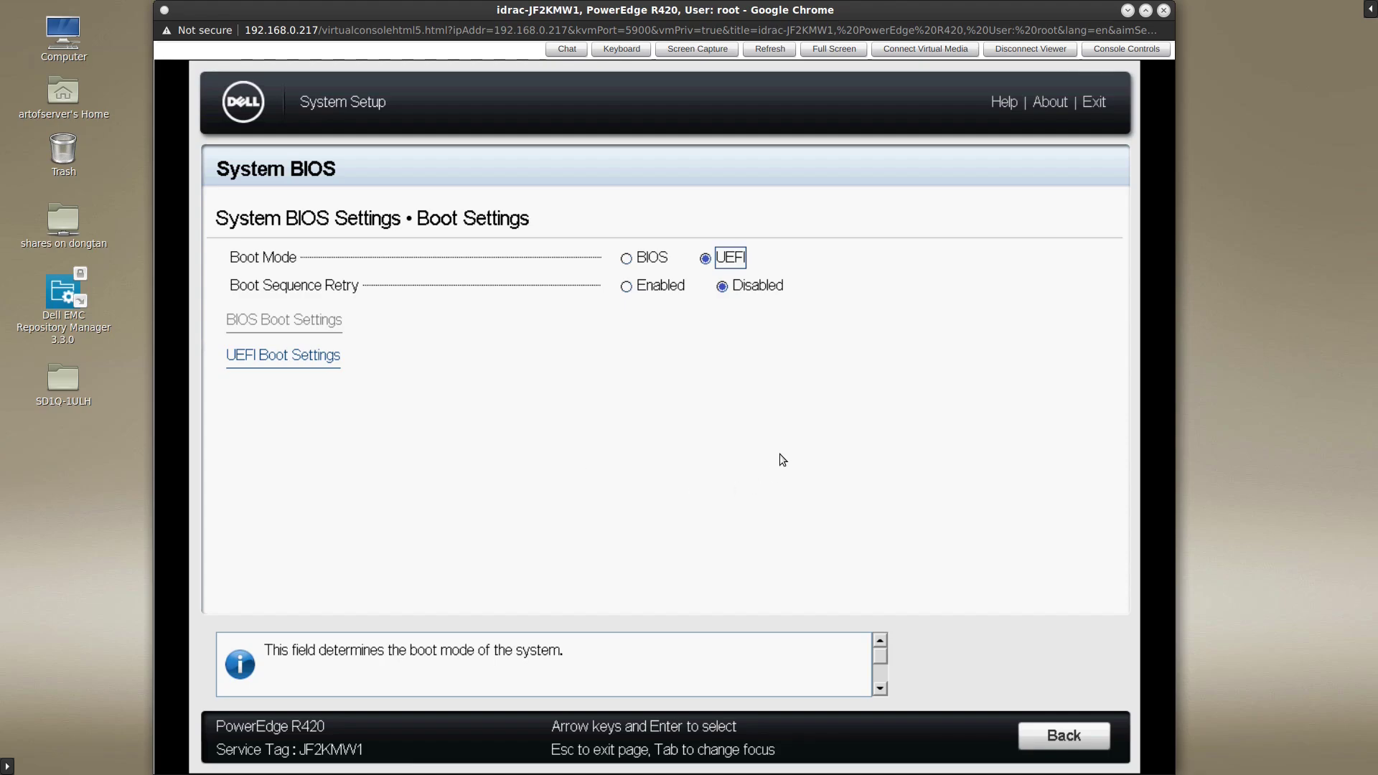
{"action": "key", "text": "Down"}
{"action": "key", "text": "Down"}
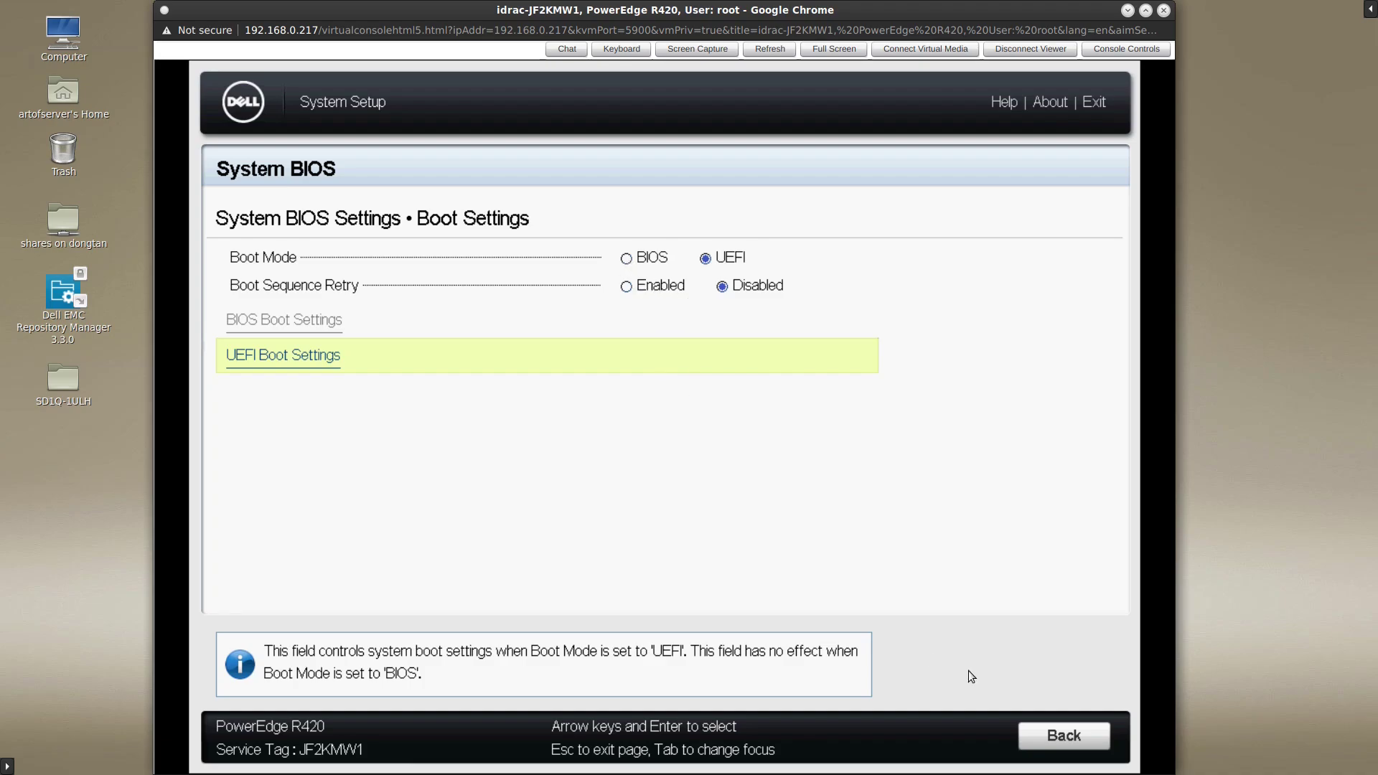
{"action": "key", "text": "Tab"}
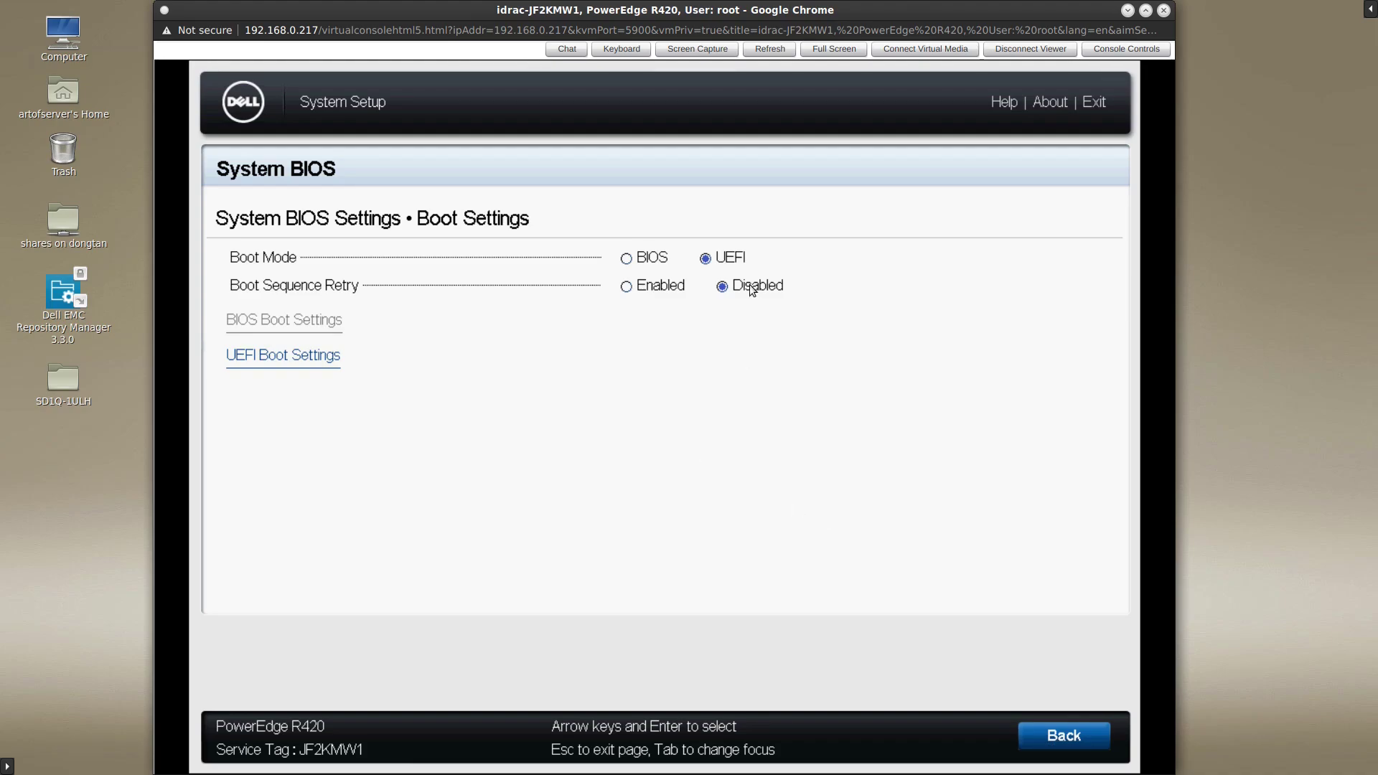
{"action": "key", "text": "Tab"}
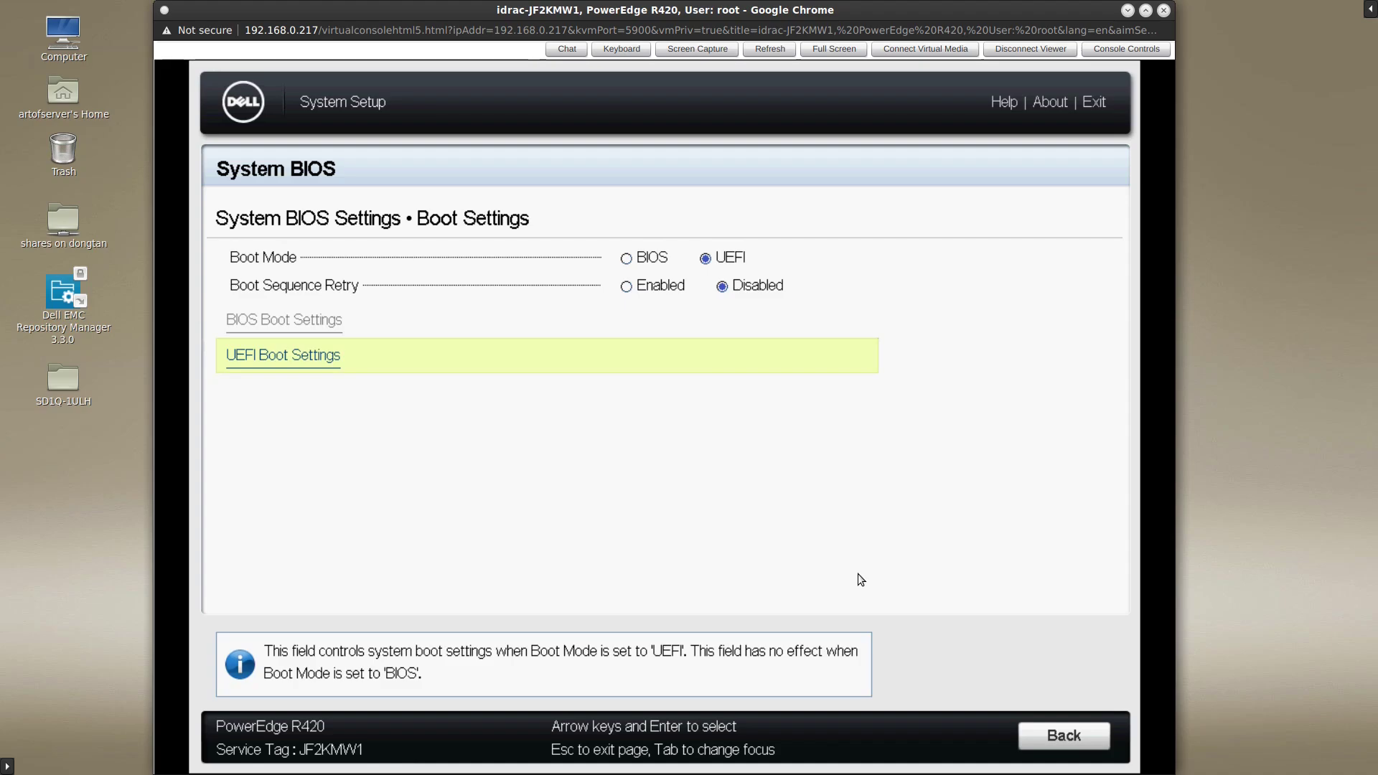
{"action": "left_click", "coordinate": [1059, 746]}
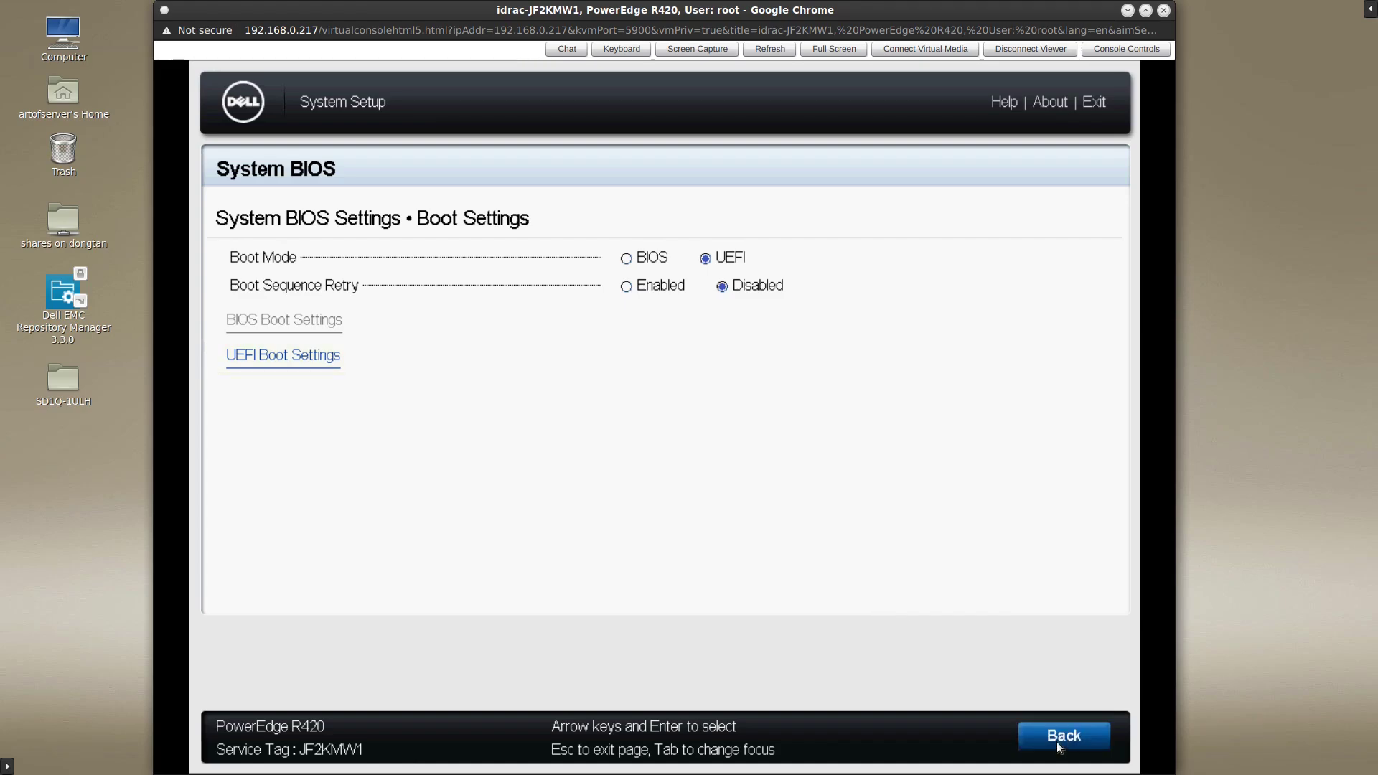
Step: Back out of System BIOS to the main menu and open Device Settings
{"action": "left_click", "coordinate": [1056, 742]}
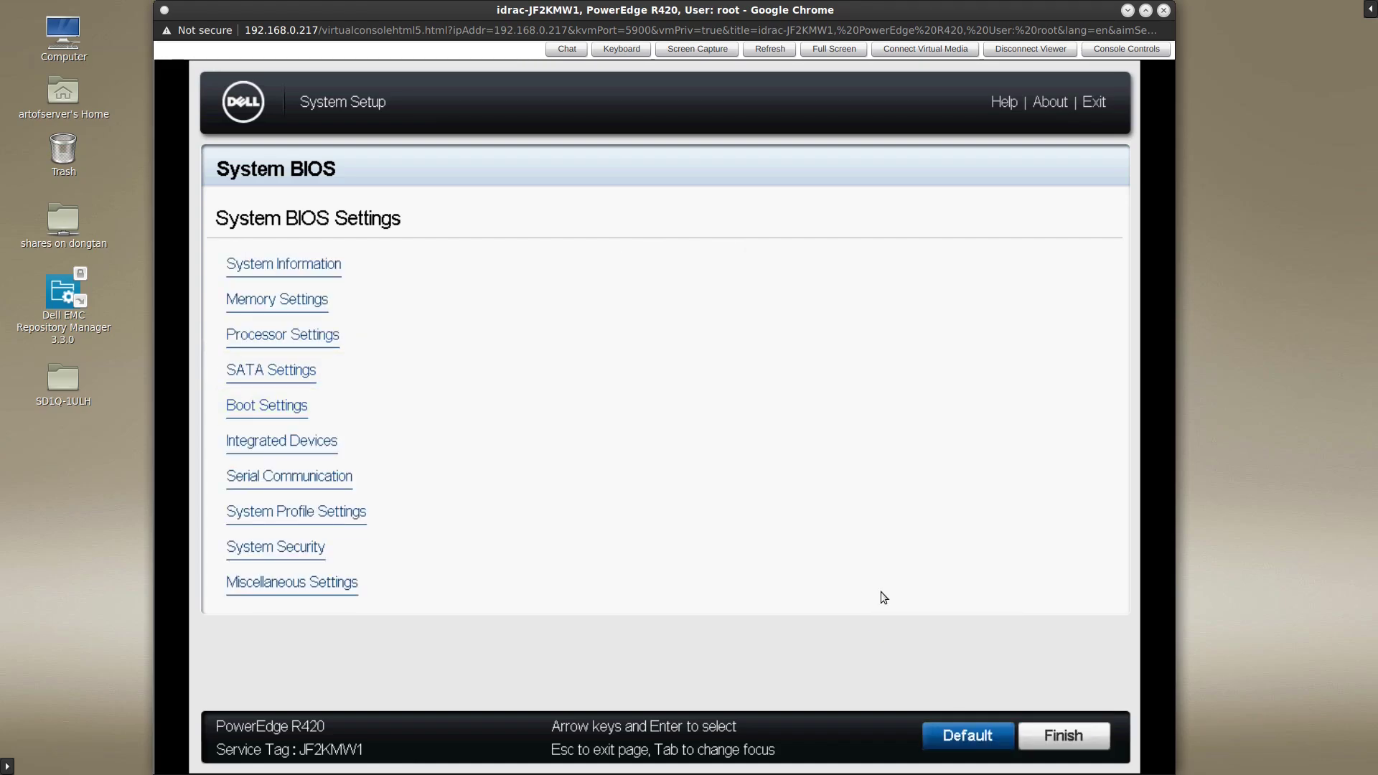
{"action": "left_click", "coordinate": [1072, 739]}
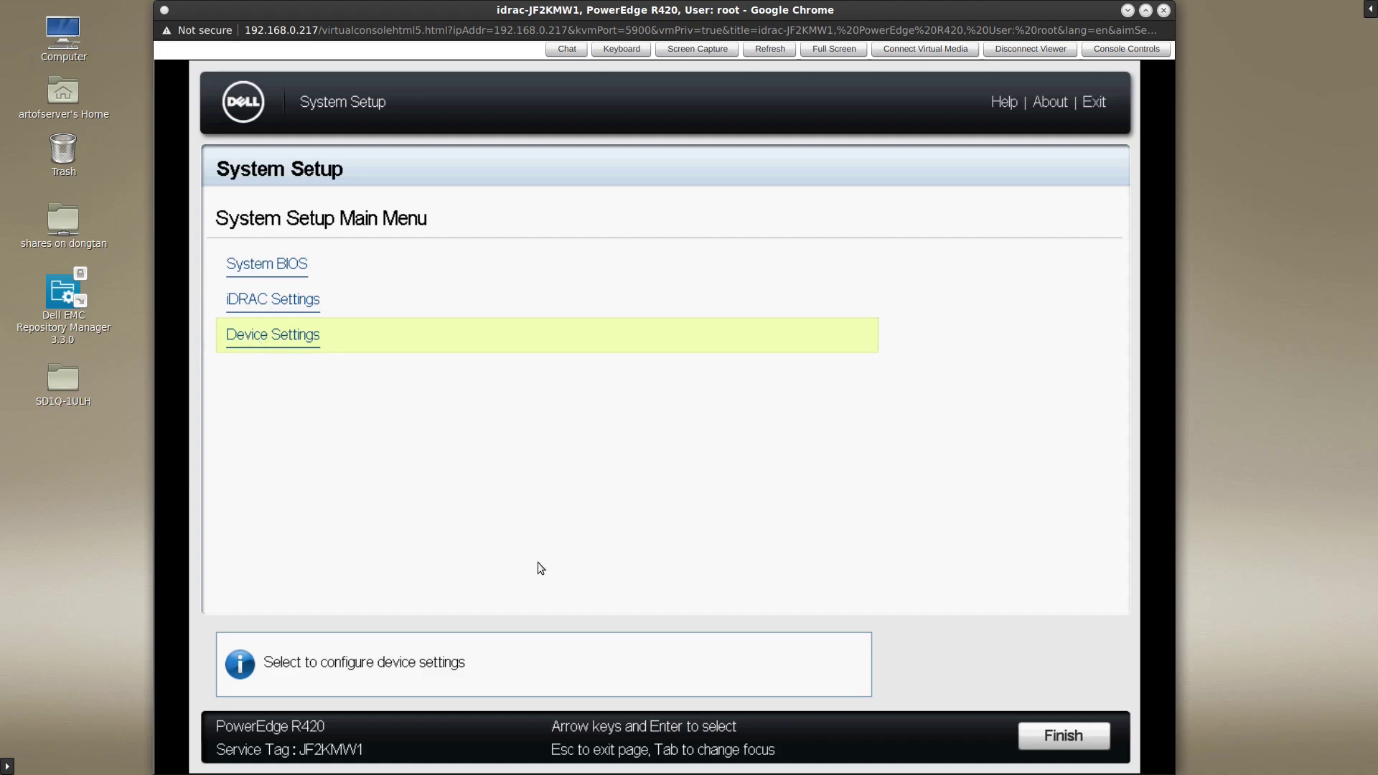
{"action": "key", "text": "Return"}
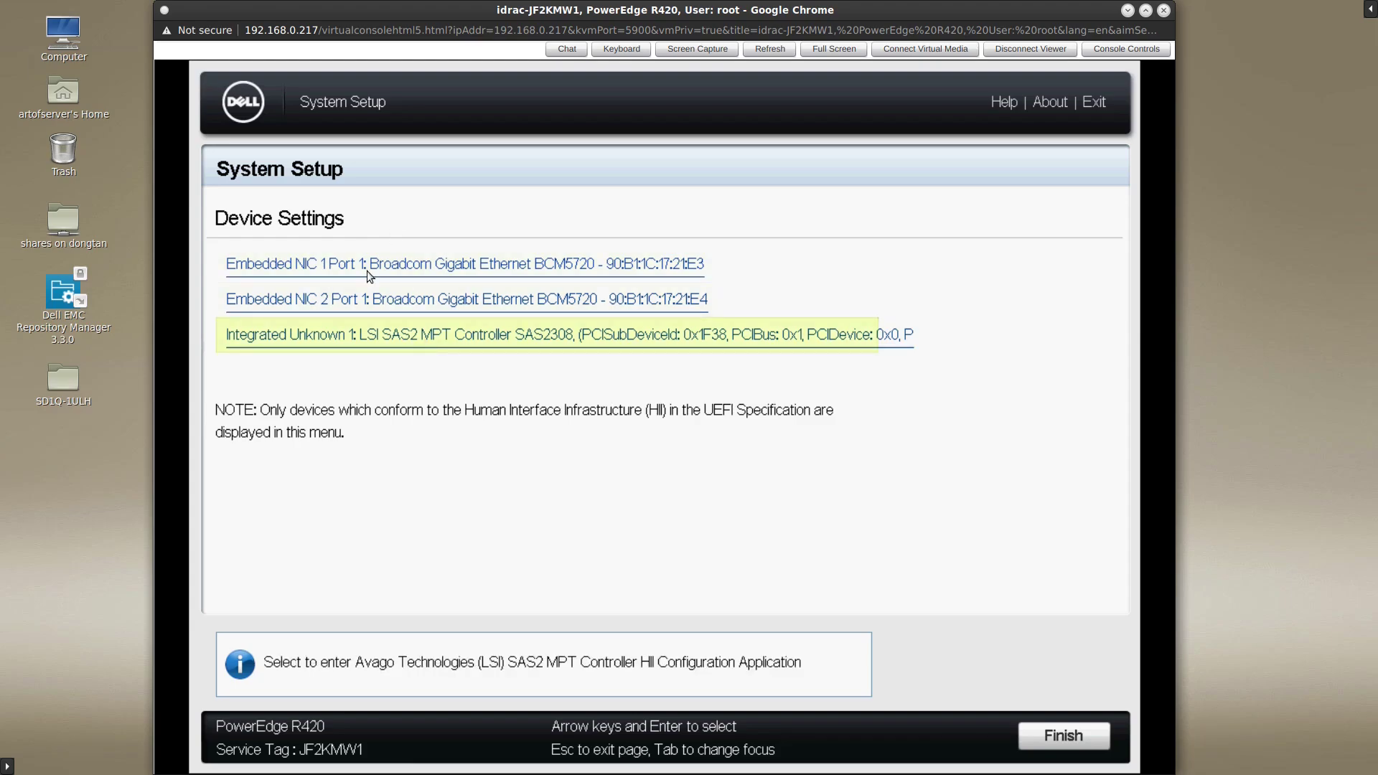
Step: Open the LSI SAS2308 Controller Management and view its properties, showing firmware type IT
{"action": "left_click", "coordinate": [431, 338]}
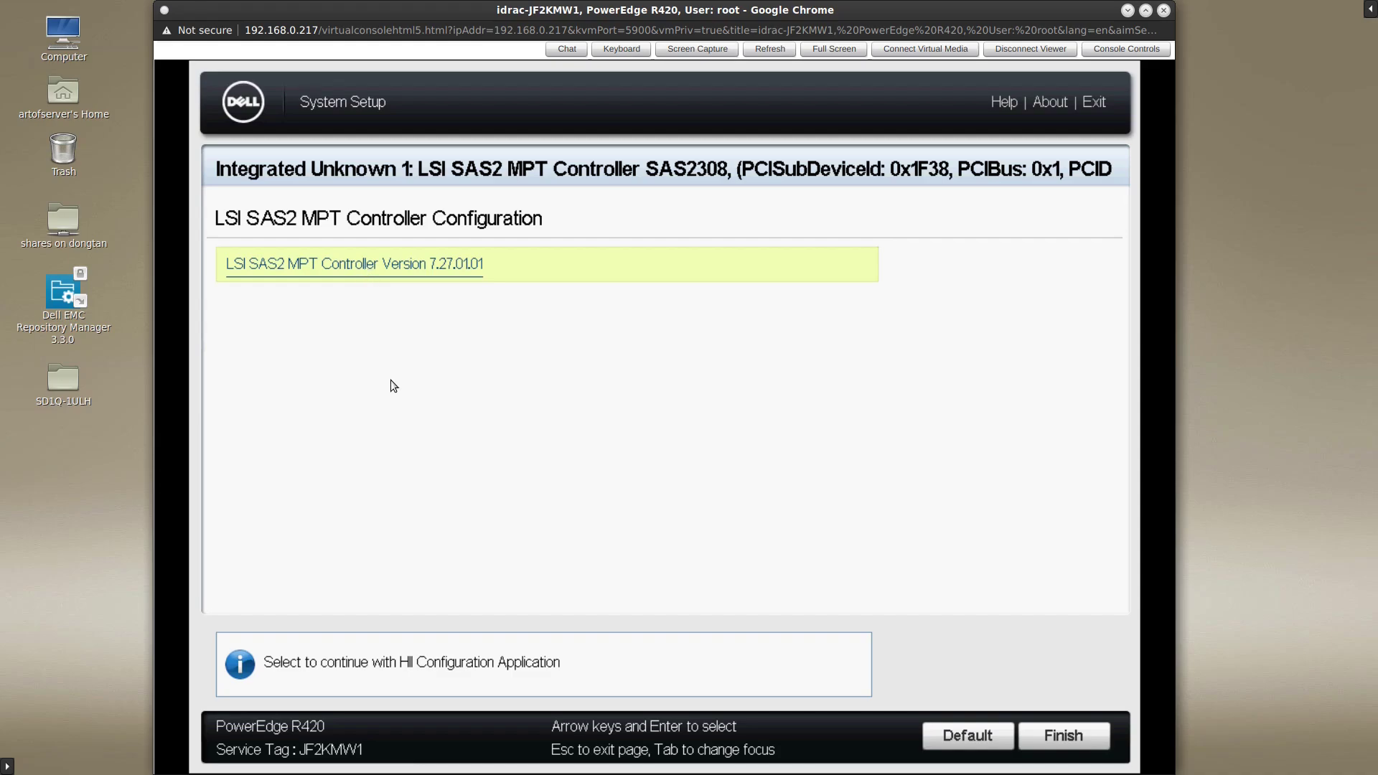
{"action": "key", "text": "Return"}
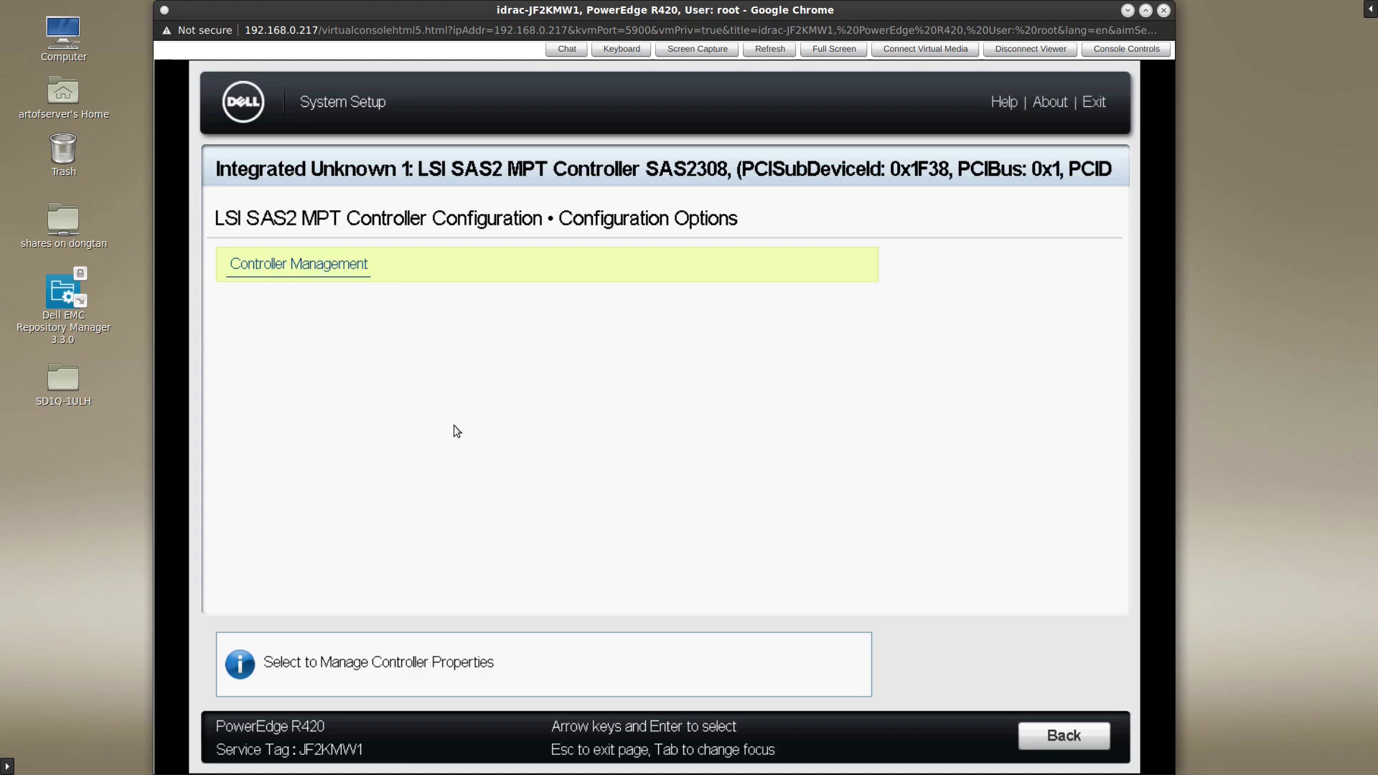
{"action": "key", "text": "Return"}
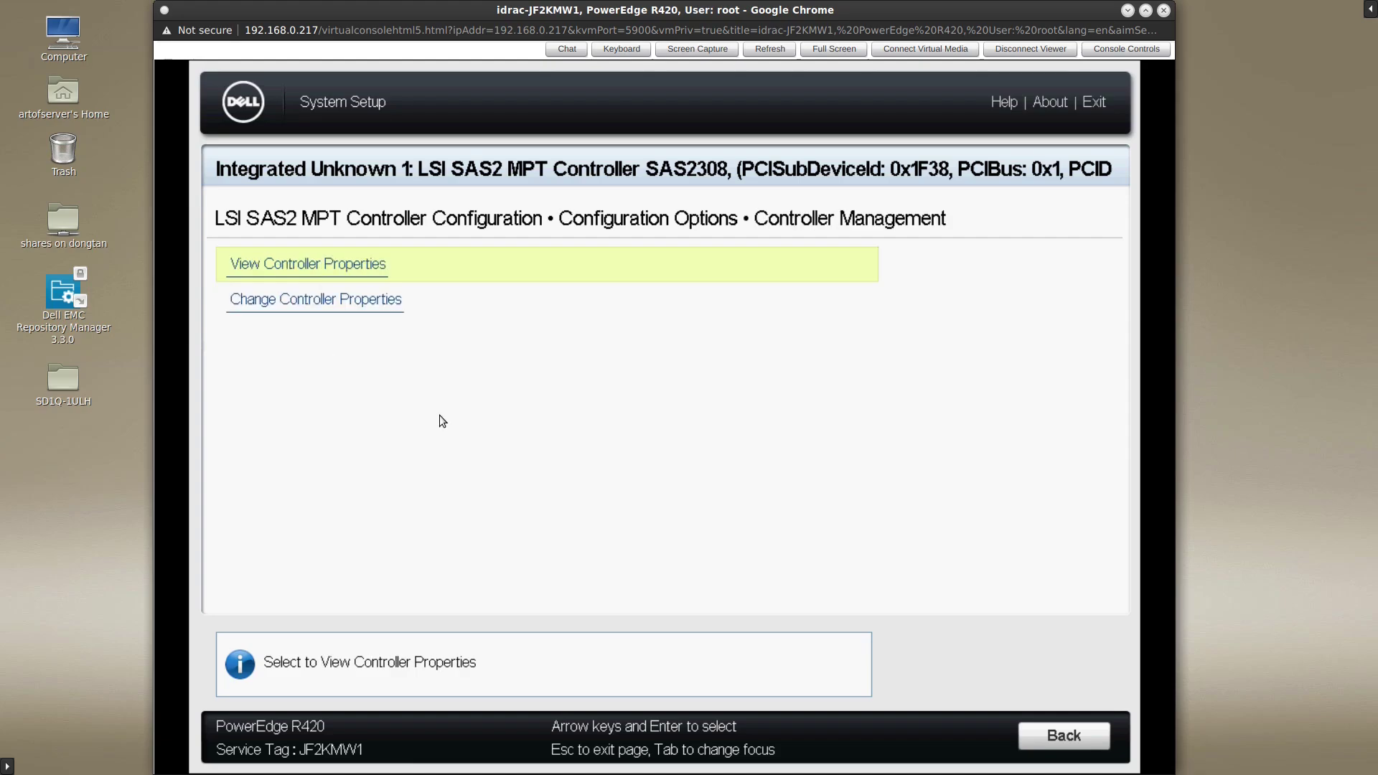
{"action": "left_click", "coordinate": [317, 265]}
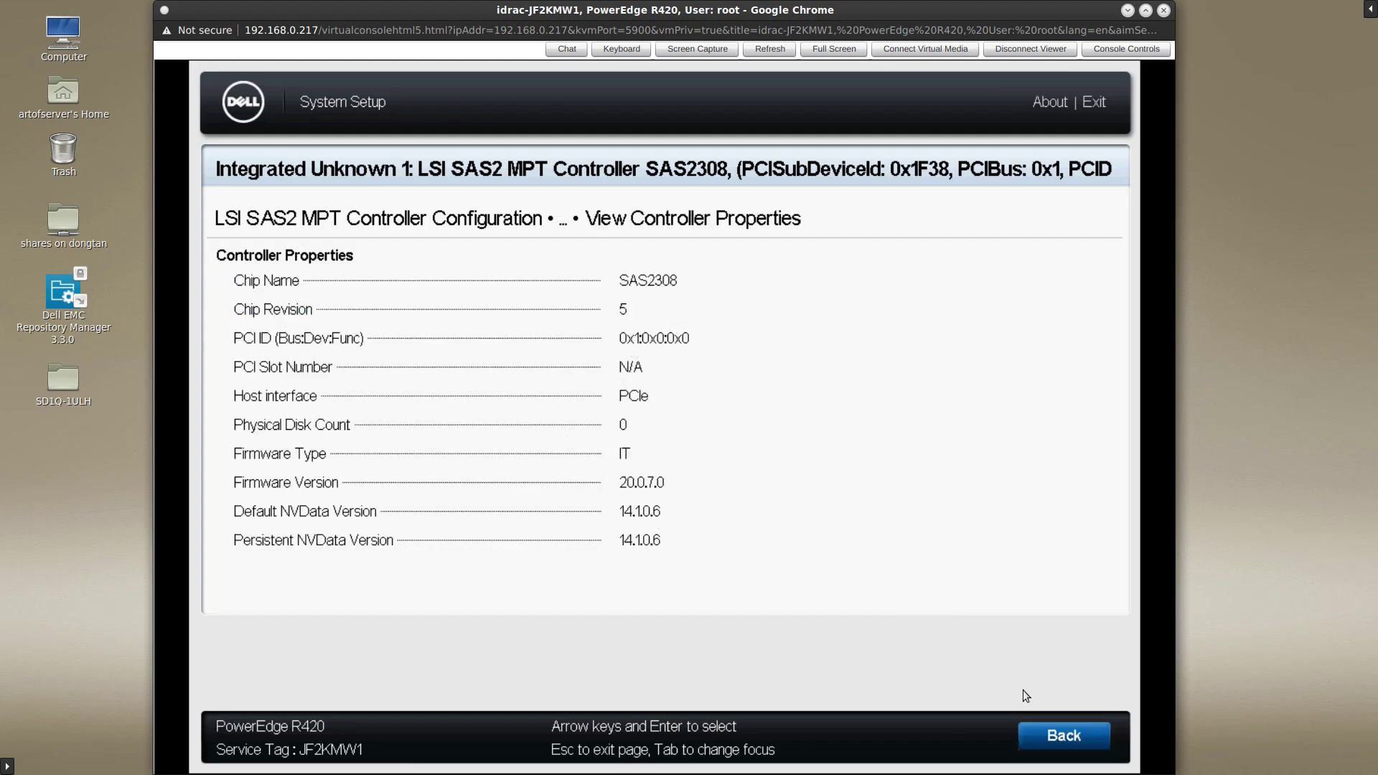
{"action": "left_click", "coordinate": [1061, 729]}
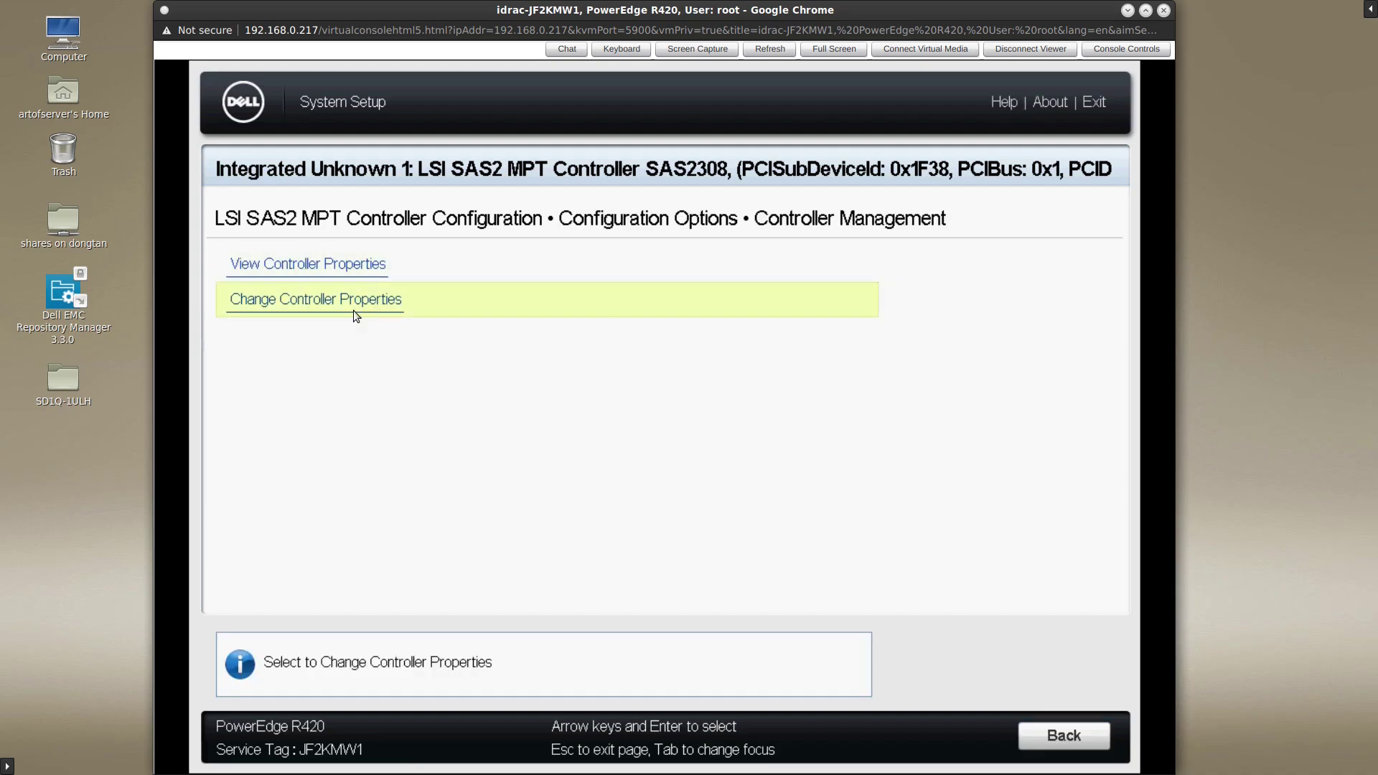
Step: Verify the controller's Legacy BIOS is Enabled, then back out to Device Settings
{"action": "left_click", "coordinate": [337, 304]}
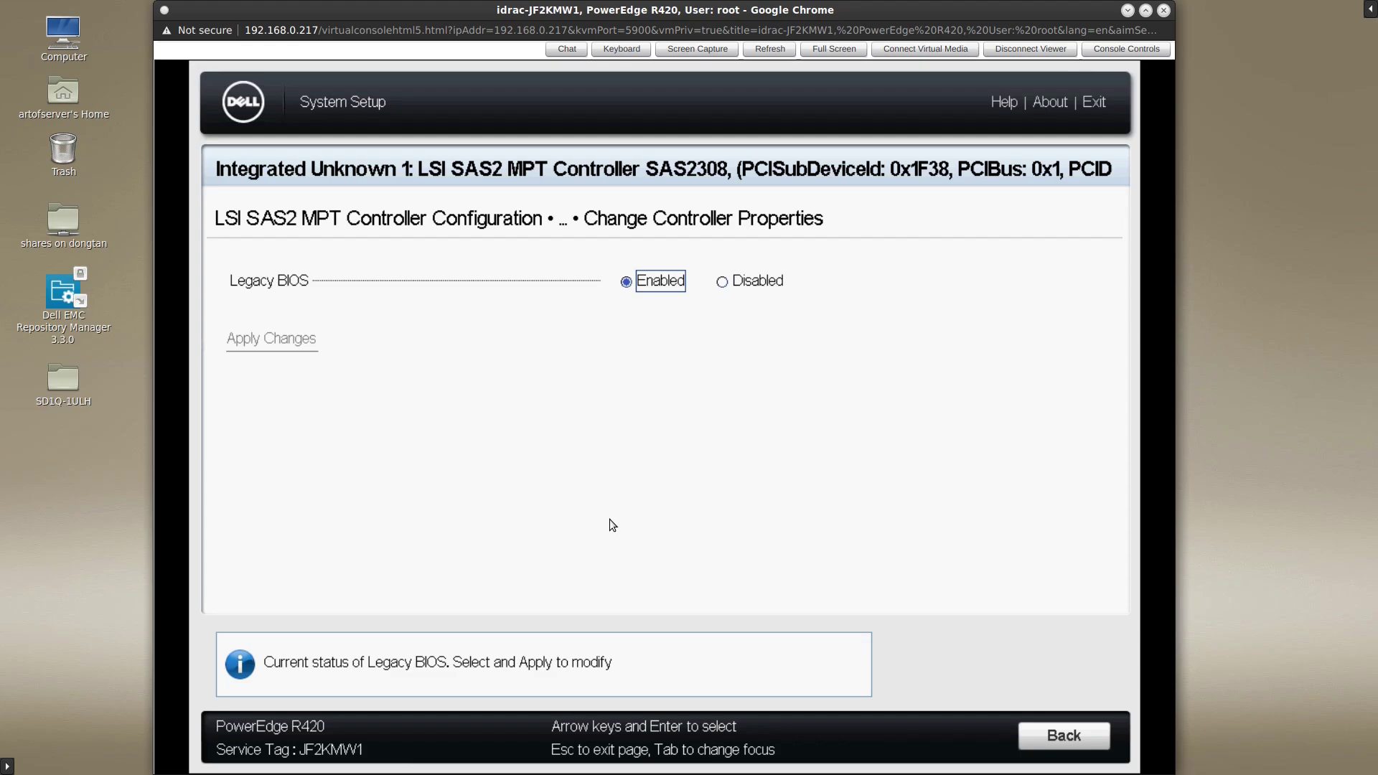
{"action": "left_click", "coordinate": [1033, 736]}
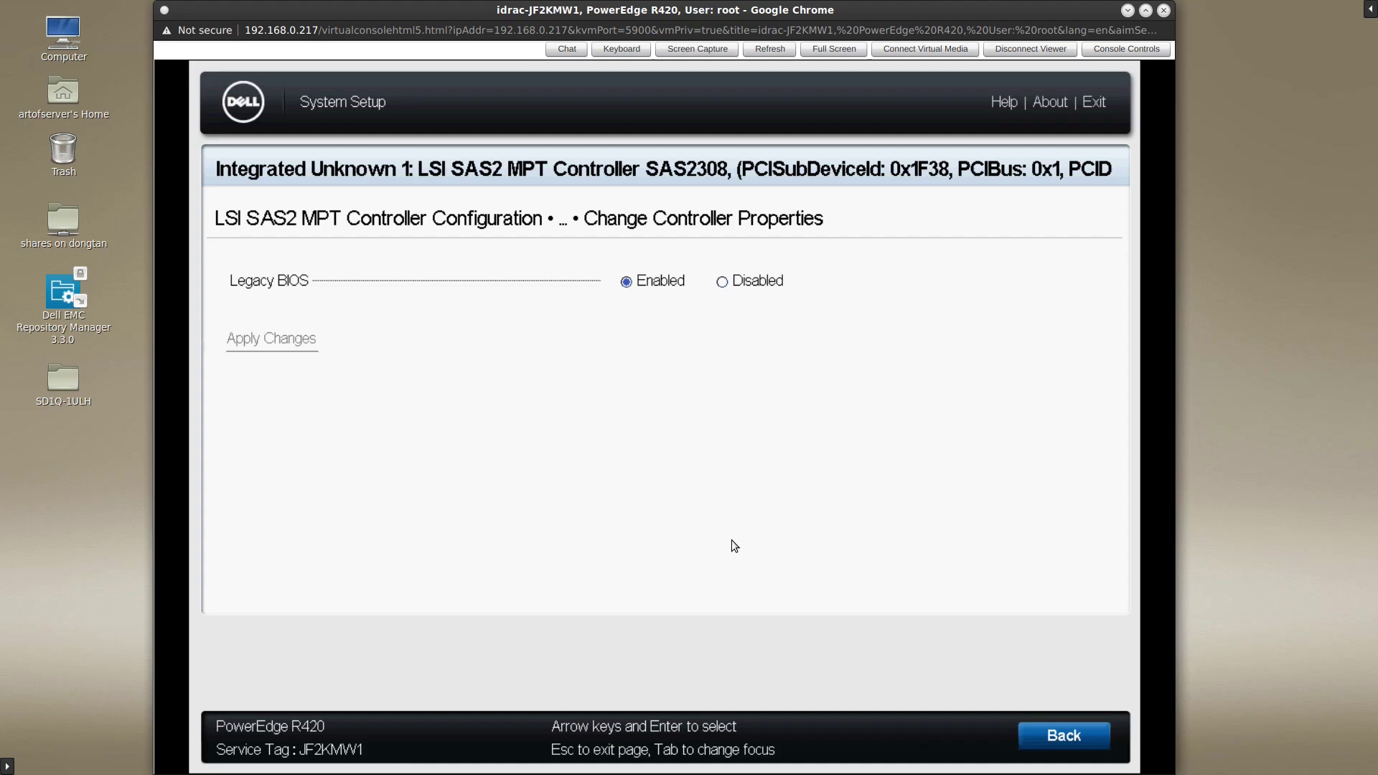
{"action": "left_click", "coordinate": [1022, 737]}
{"action": "left_click", "coordinate": [1086, 737]}
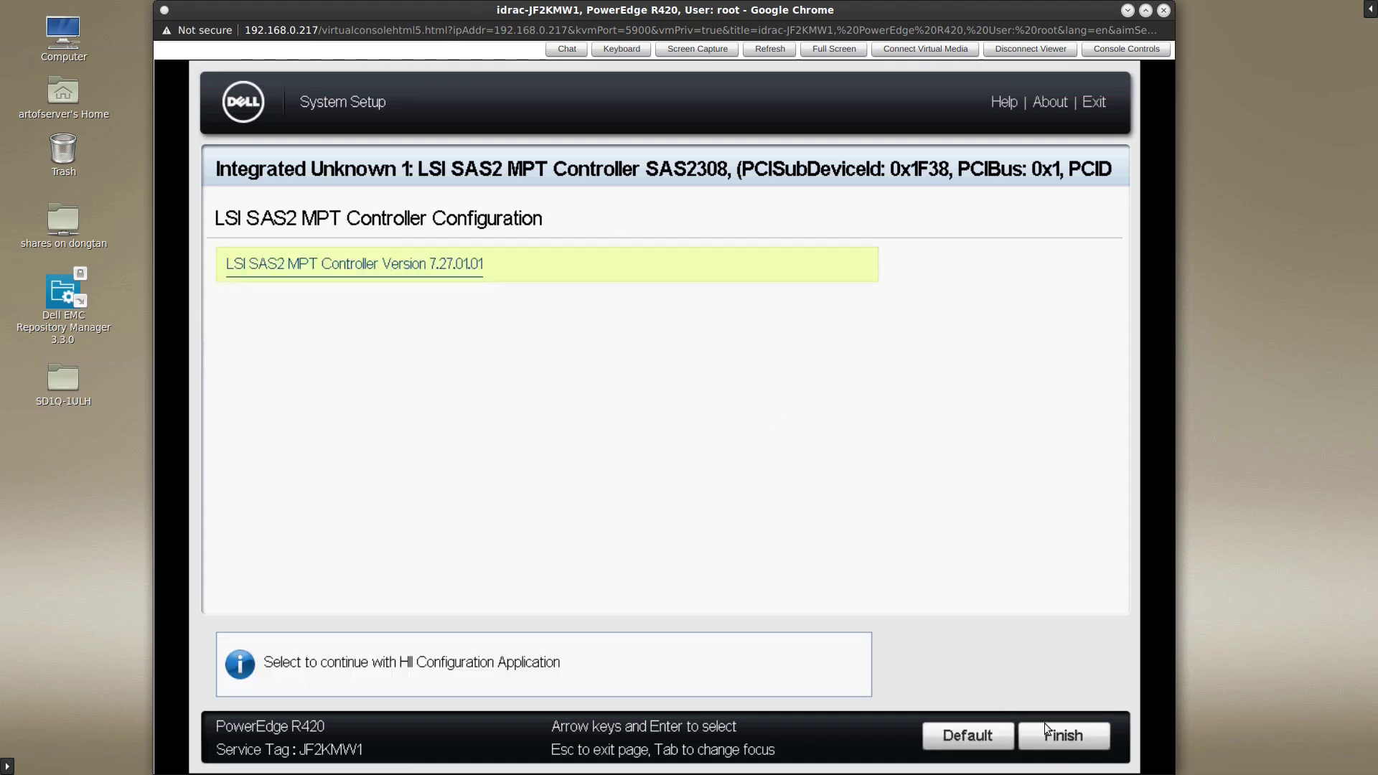
{"action": "left_click", "coordinate": [1086, 738]}
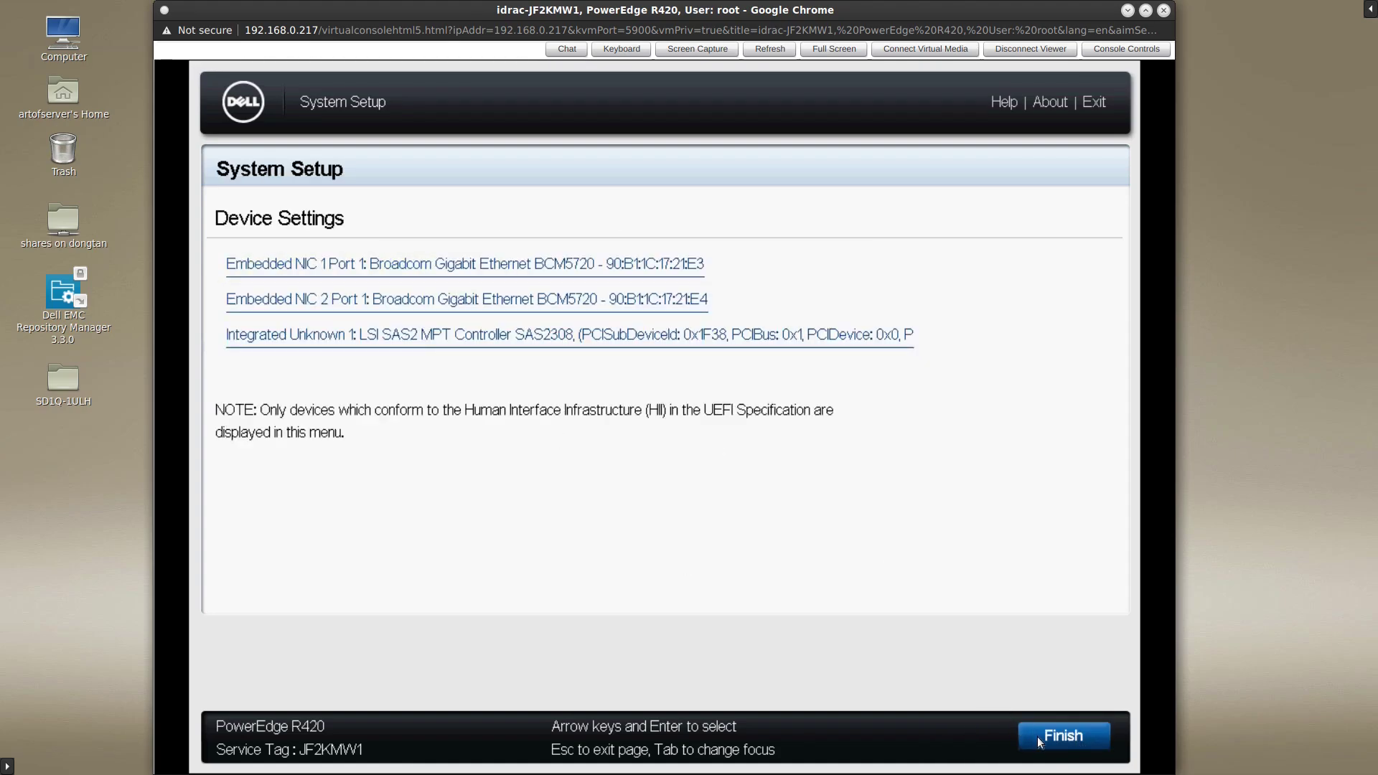
Step: Return to System BIOS Boot Settings and change Boot Mode from UEFI to BIOS
{"action": "left_click", "coordinate": [1036, 736]}
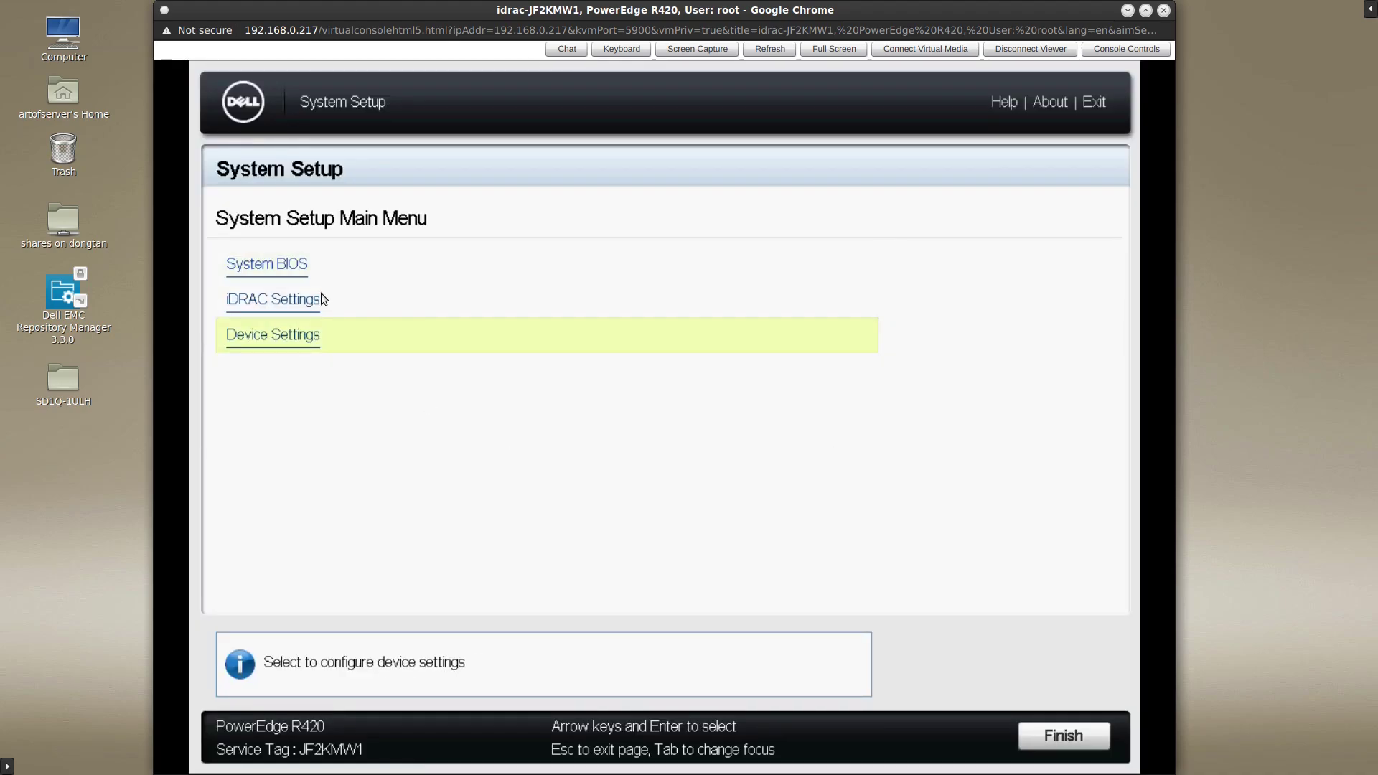
{"action": "left_click", "coordinate": [282, 260]}
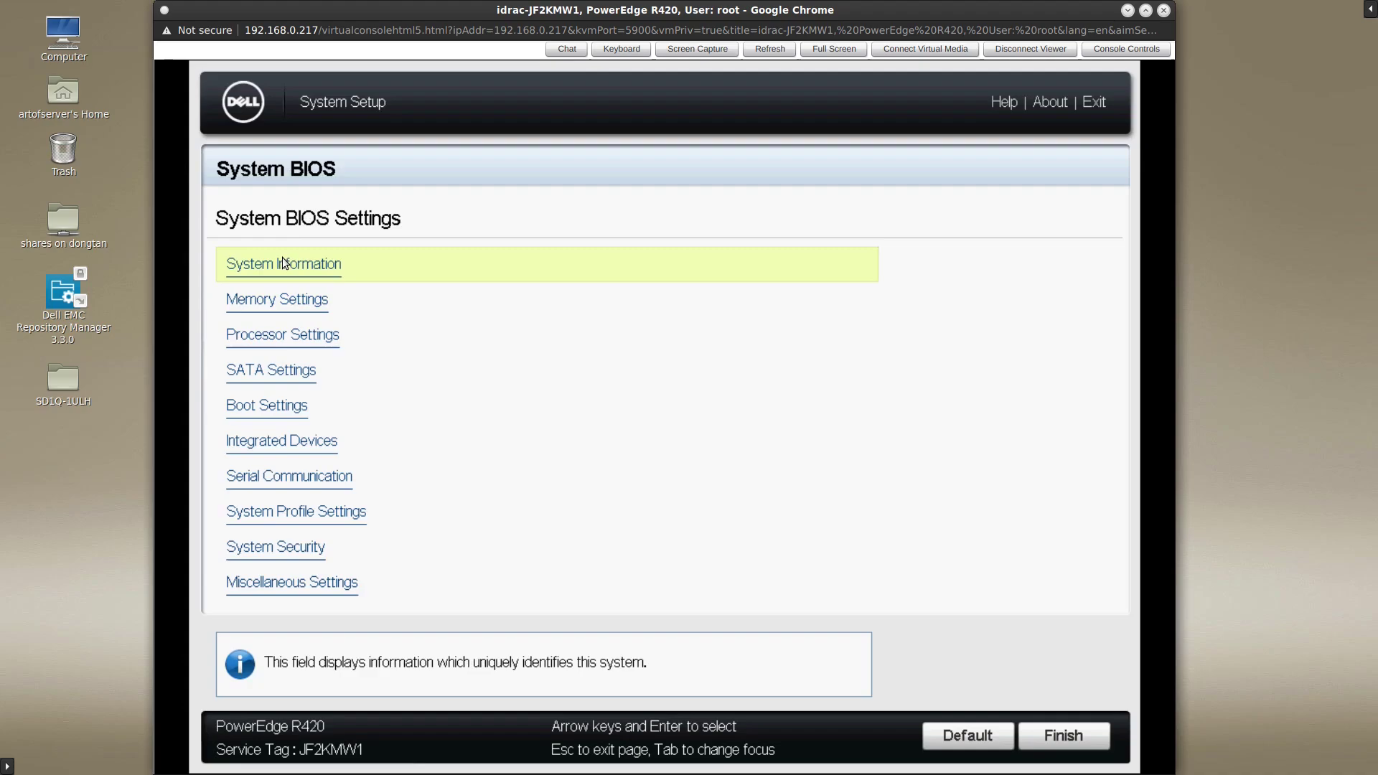
{"action": "left_click", "coordinate": [302, 406]}
{"action": "left_click", "coordinate": [652, 263]}
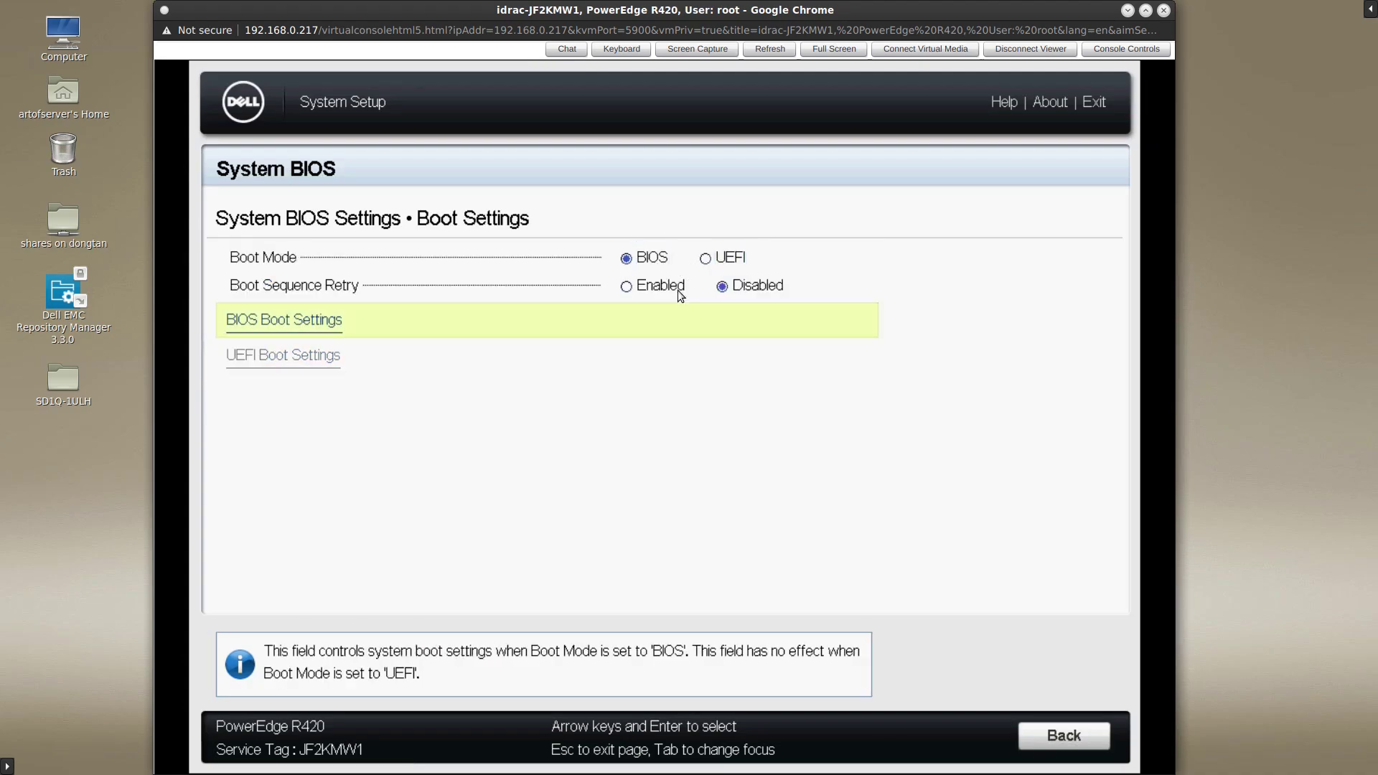
Step: Save the BIOS changes and exit System Setup so the server reboots
{"action": "left_click", "coordinate": [1057, 742]}
{"action": "left_click", "coordinate": [1041, 727]}
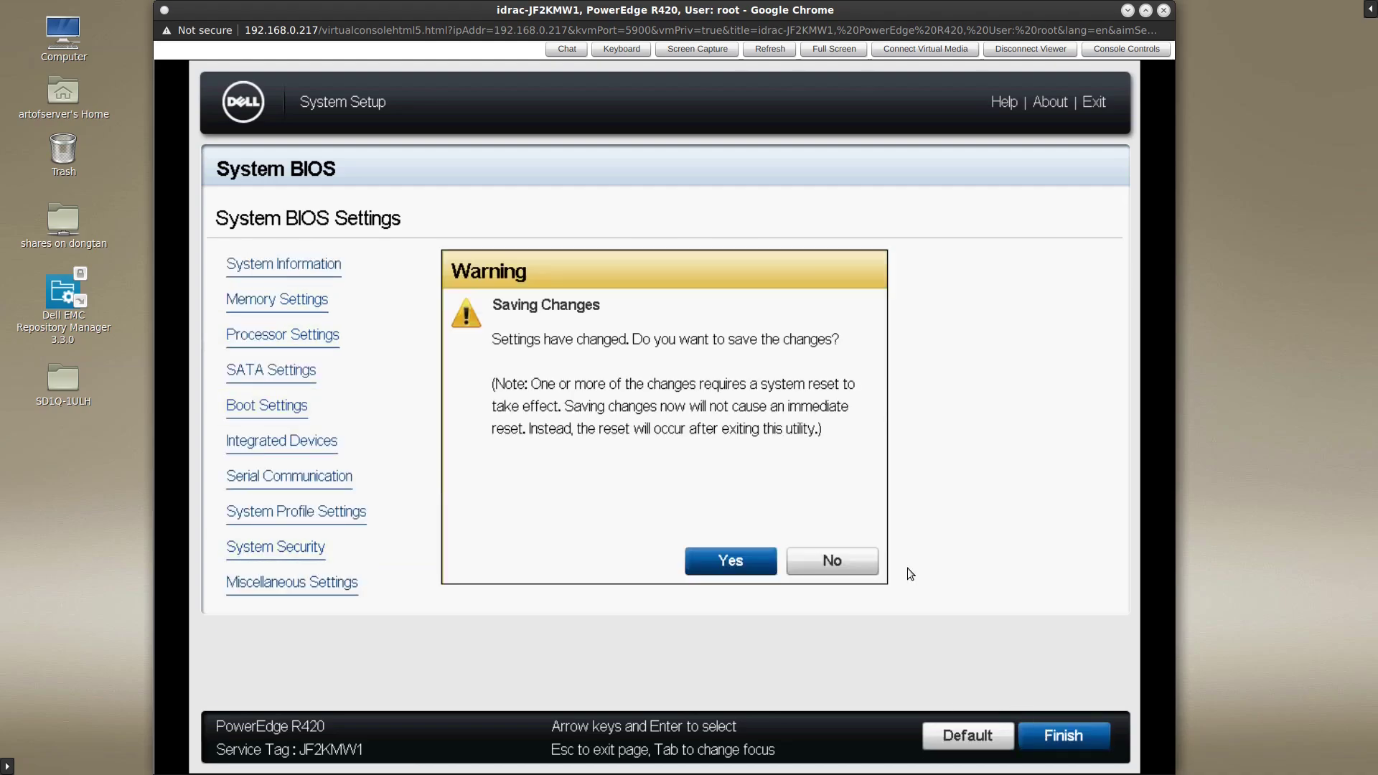
{"action": "left_click", "coordinate": [721, 565]}
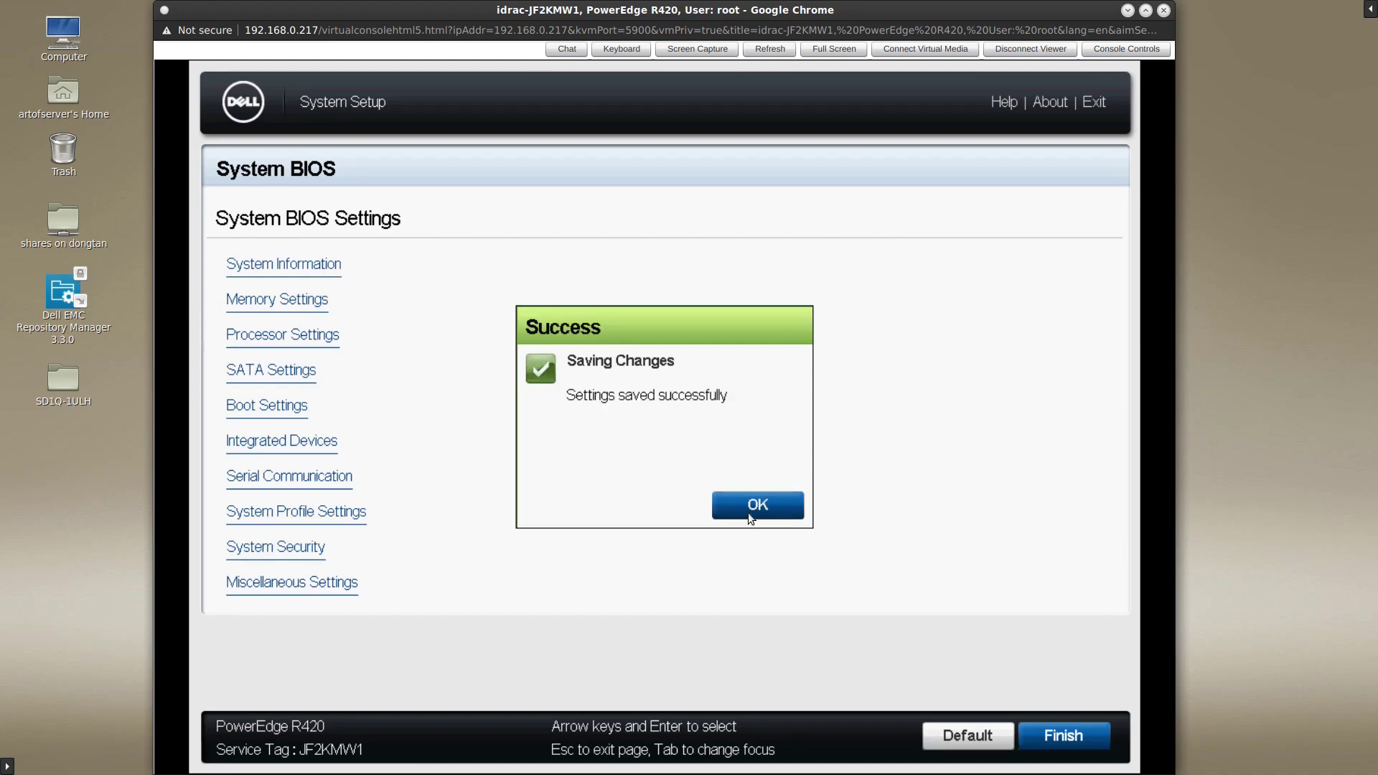
{"action": "left_click", "coordinate": [747, 513]}
{"action": "left_click", "coordinate": [1055, 735]}
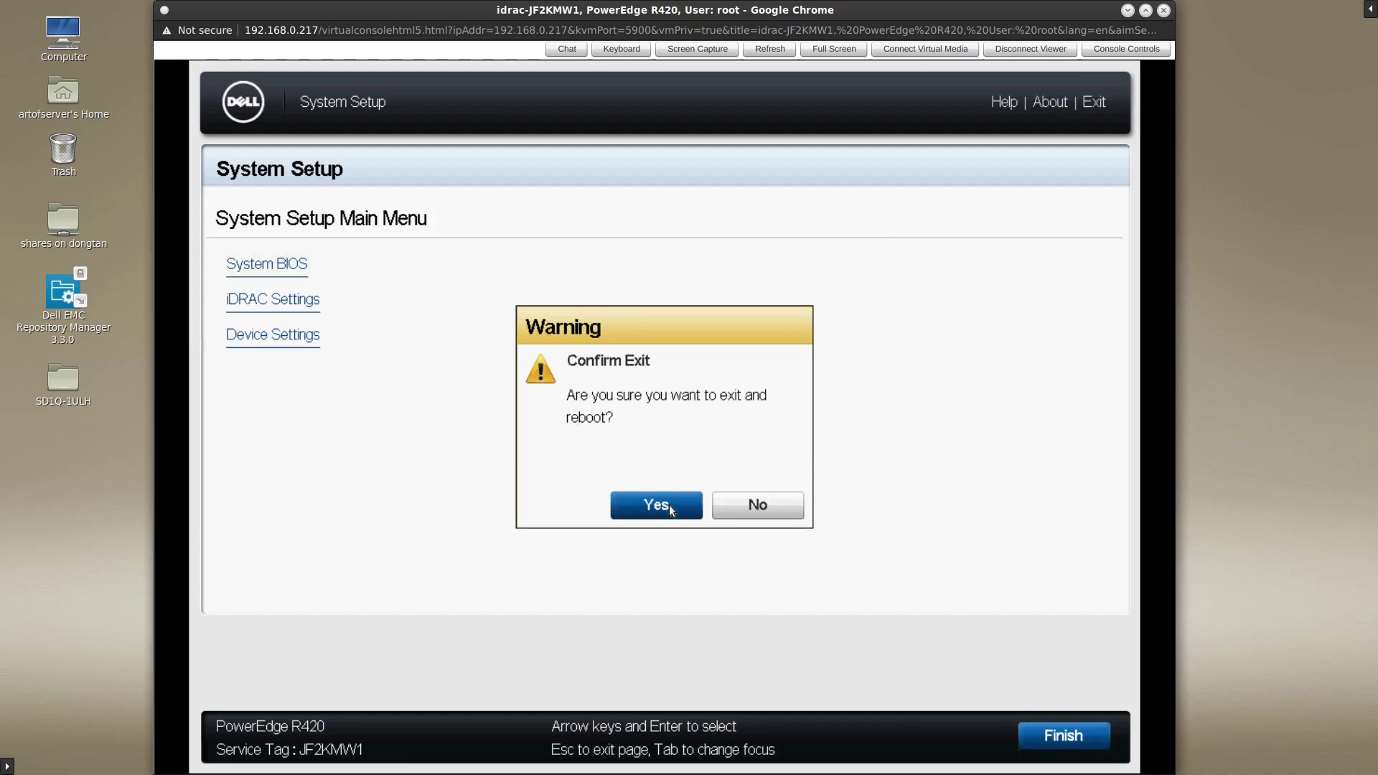
{"action": "left_click", "coordinate": [669, 505]}
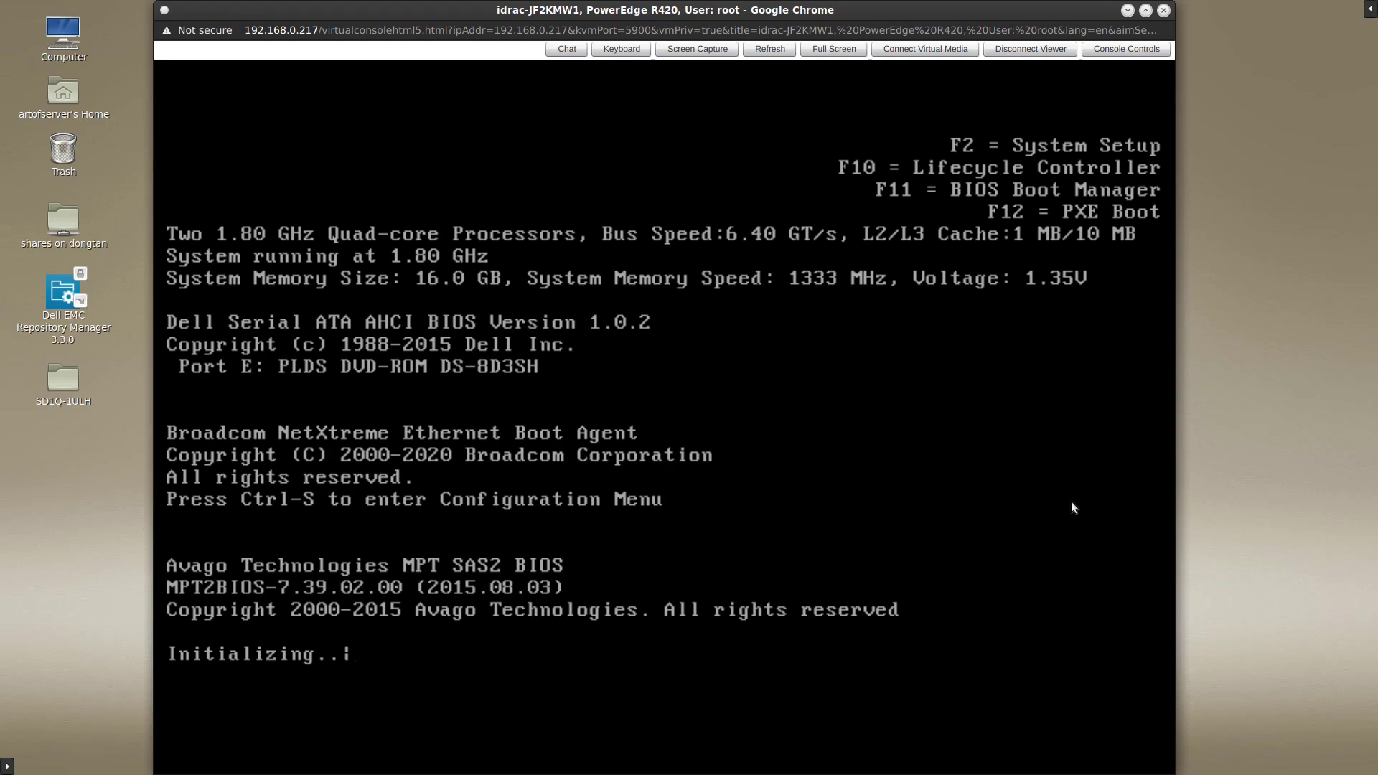
Step: Launch the Avago SAS Config Utility with Ctrl+C to list the SAS9207-8i adapter
{"action": "key", "text": "ctrl+c"}
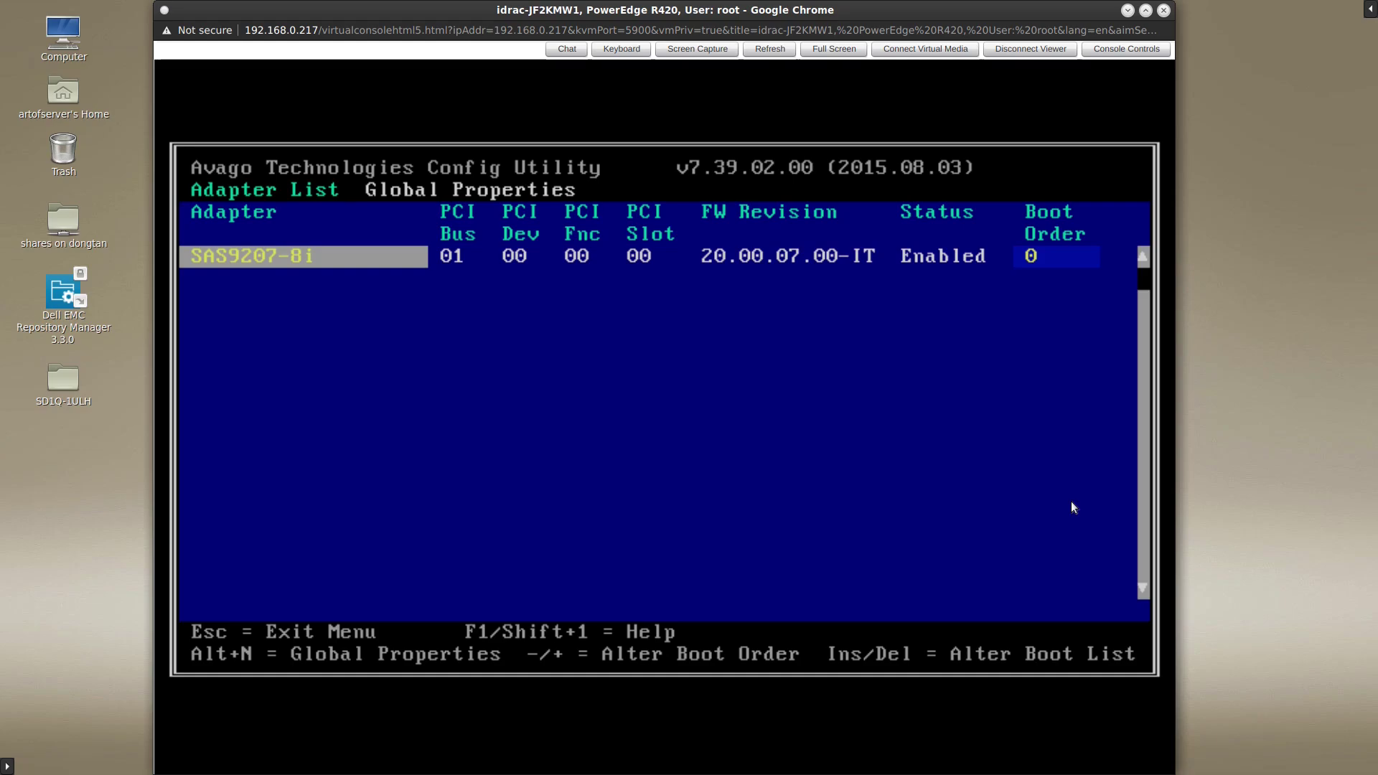
Step: Open SAS9207-8i Adapter Properties, check SAS Topology (no devices), then select Advanced Adapter Properties
{"action": "key", "text": "Return"}
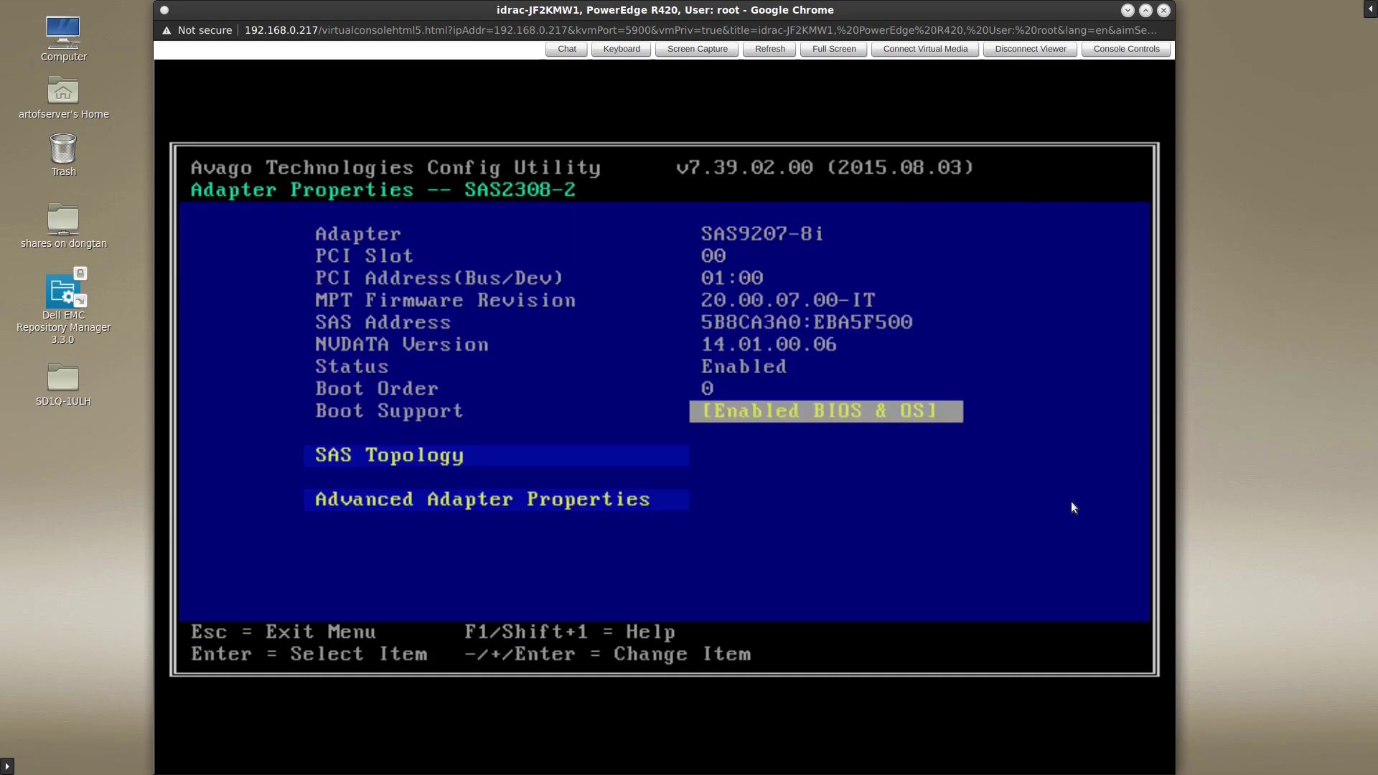
{"action": "key", "text": "Down"}
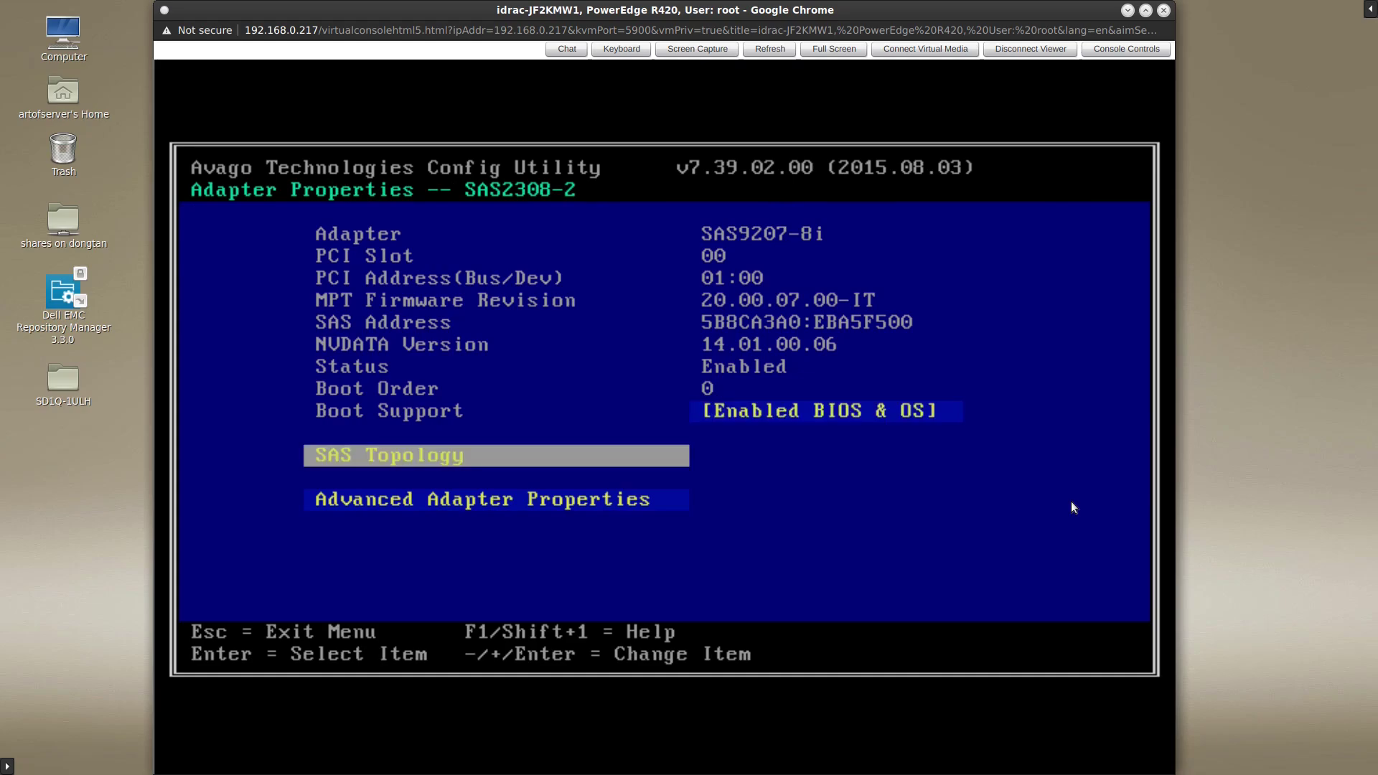
{"action": "key", "text": "Up"}
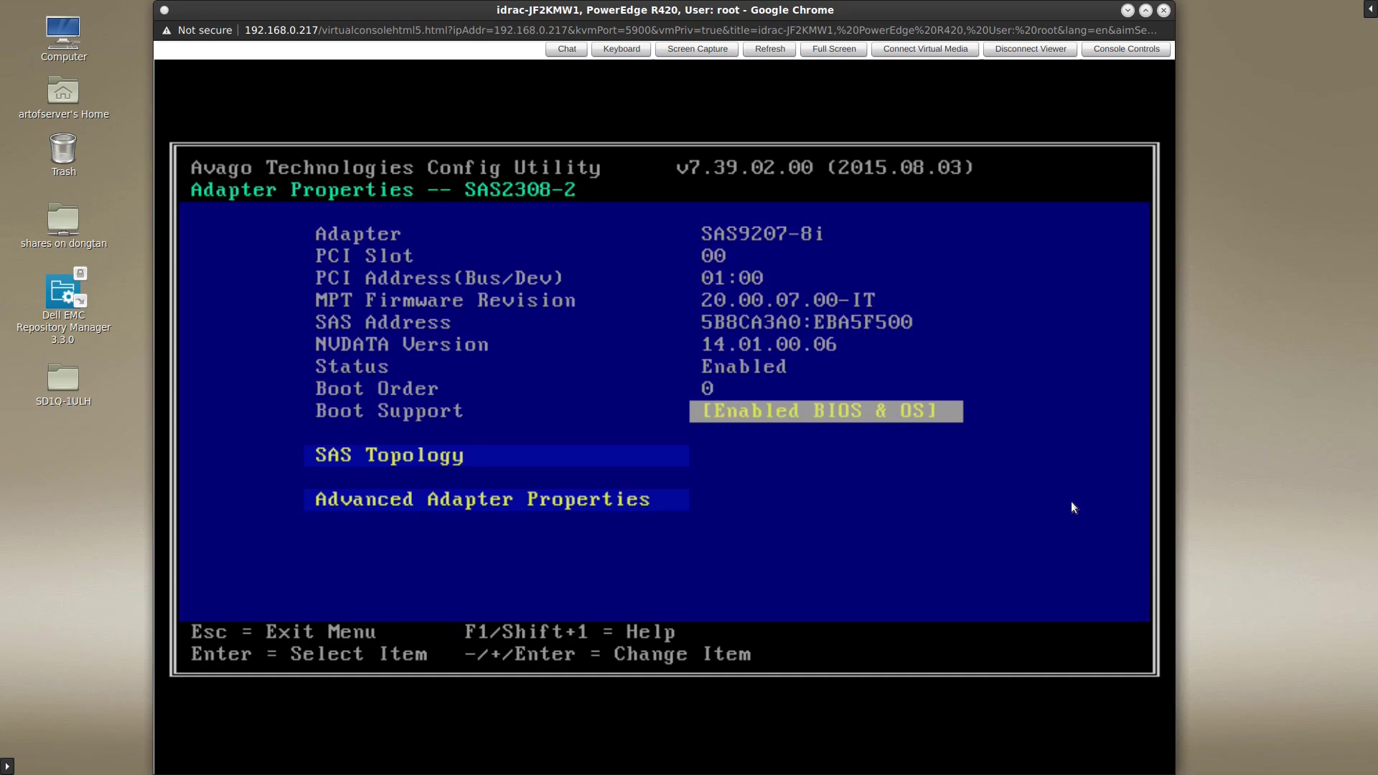
{"action": "key", "text": "Down"}
{"action": "key", "text": "Return"}
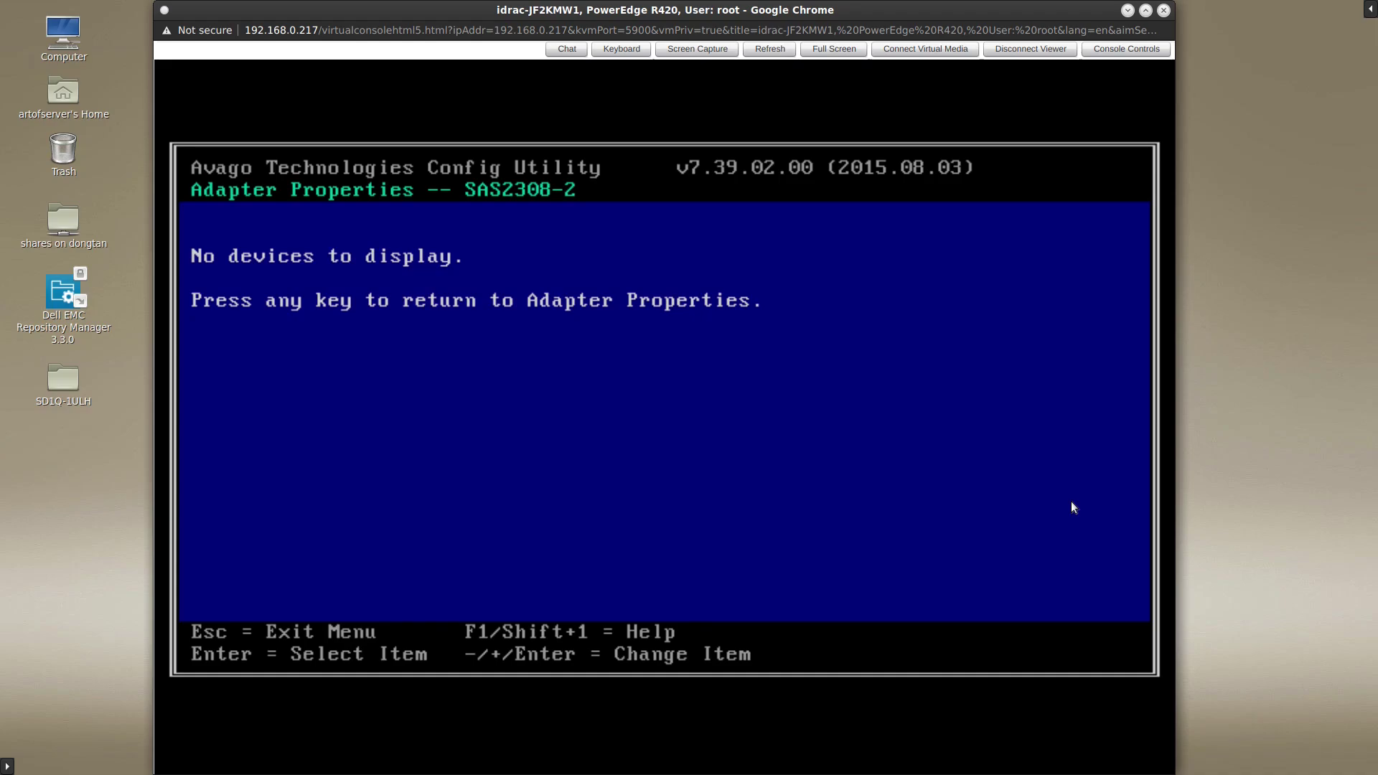
{"action": "key", "text": "Escape"}
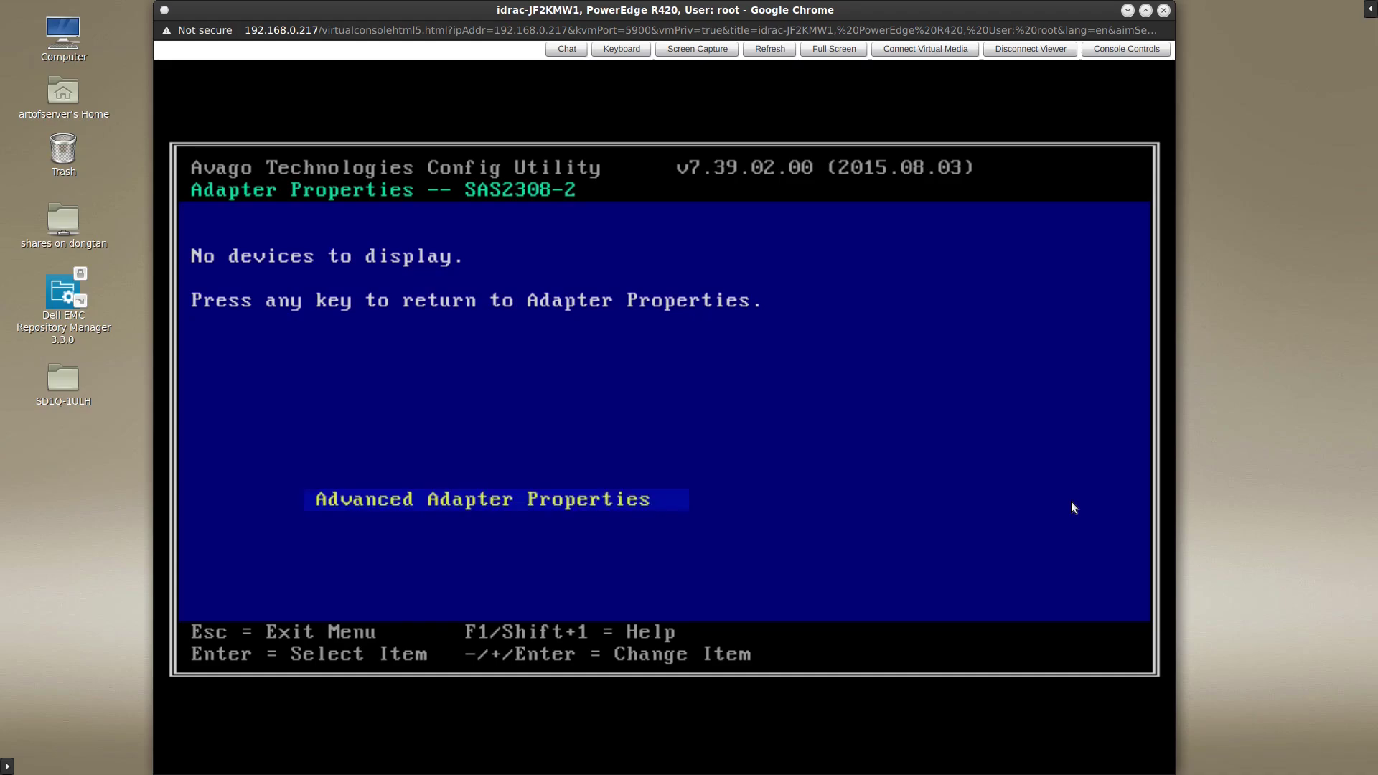
{"action": "key", "text": "Down"}
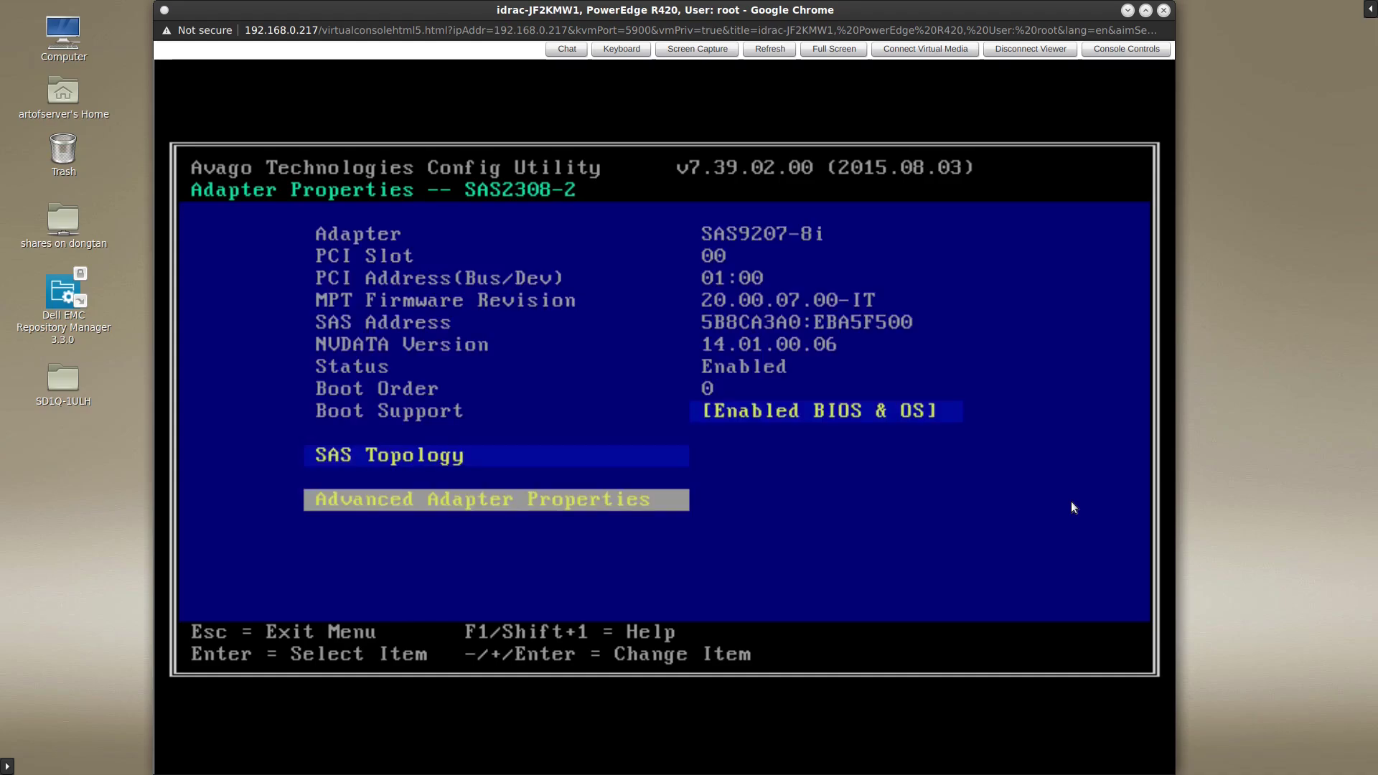
Step: Review Advanced Adapter Properties (IRQ 0F, NVM Yes, chip revision 05) and return to Adapter Properties
{"action": "key", "text": "Return"}
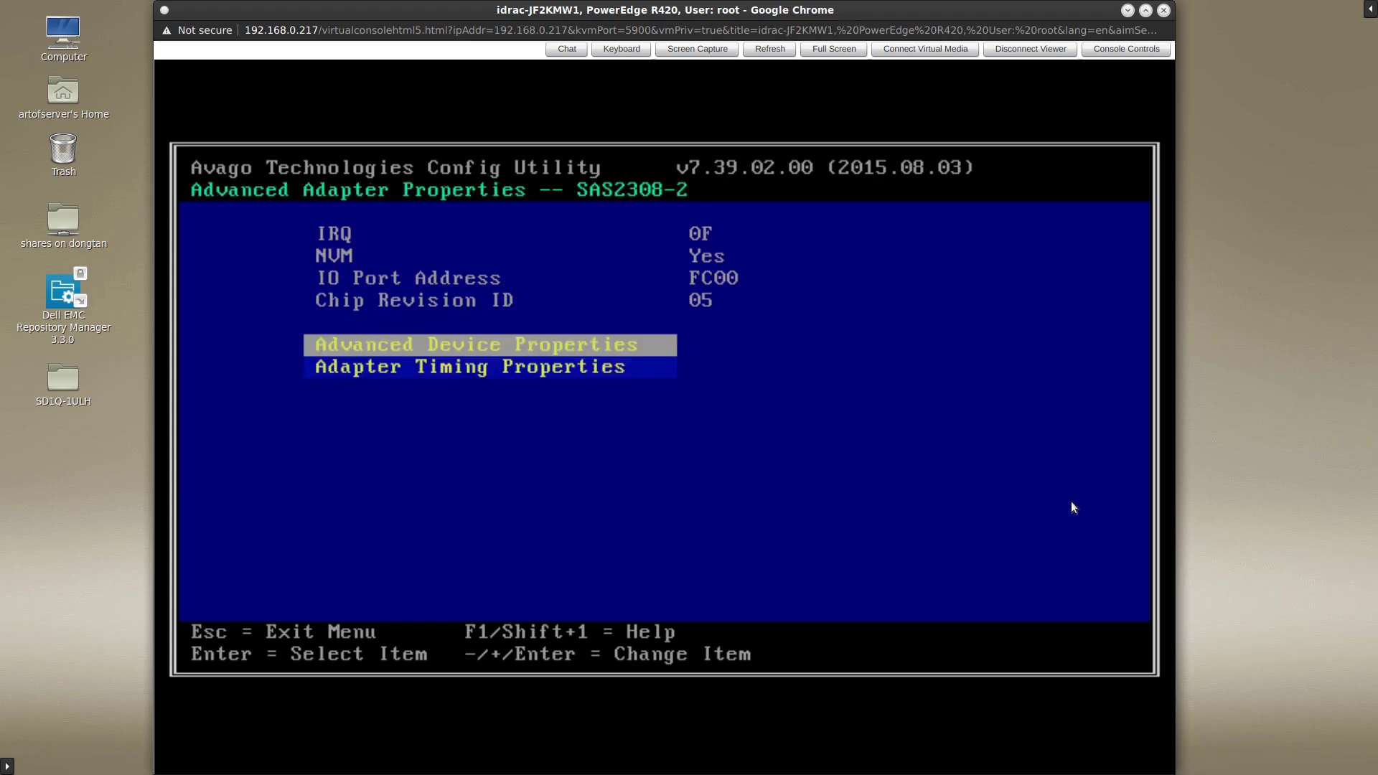
{"action": "key", "text": "Down"}
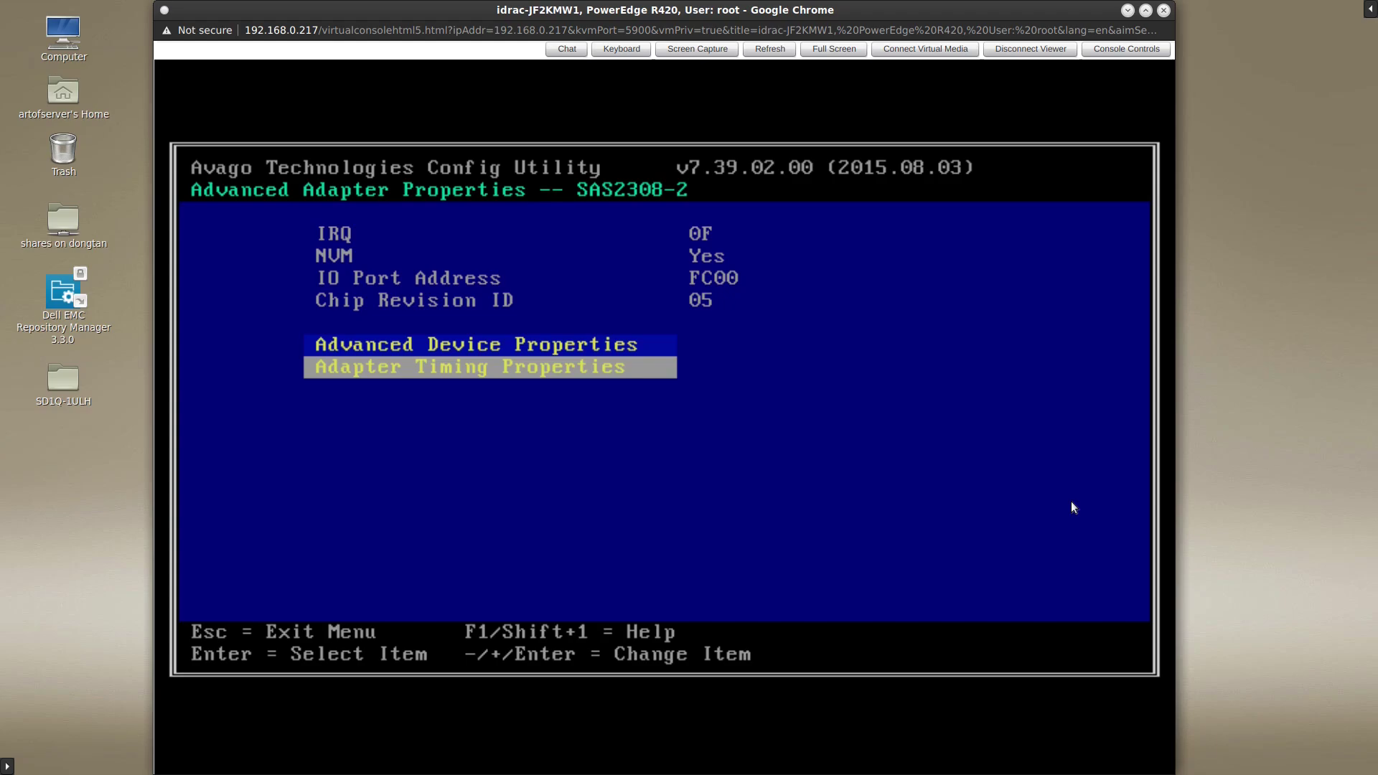
{"action": "key", "text": "Escape"}
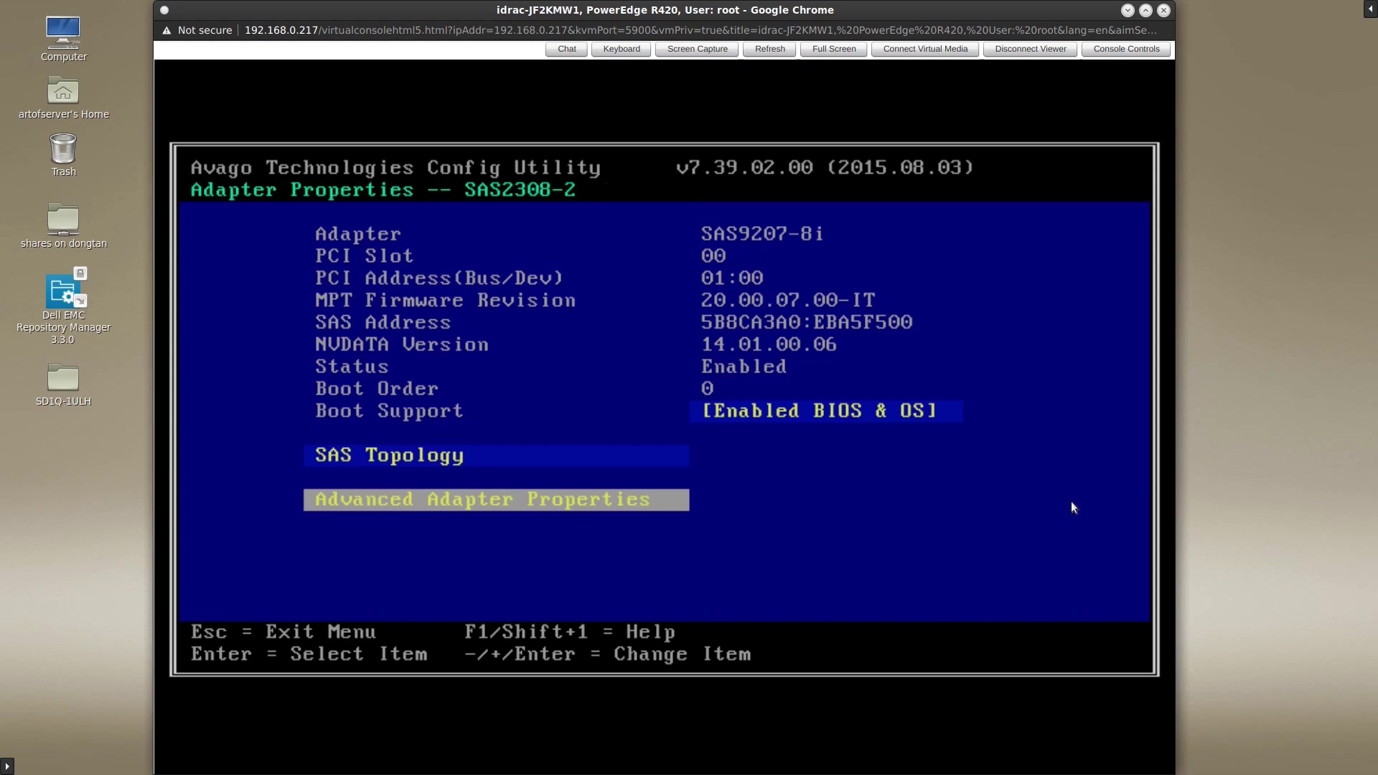